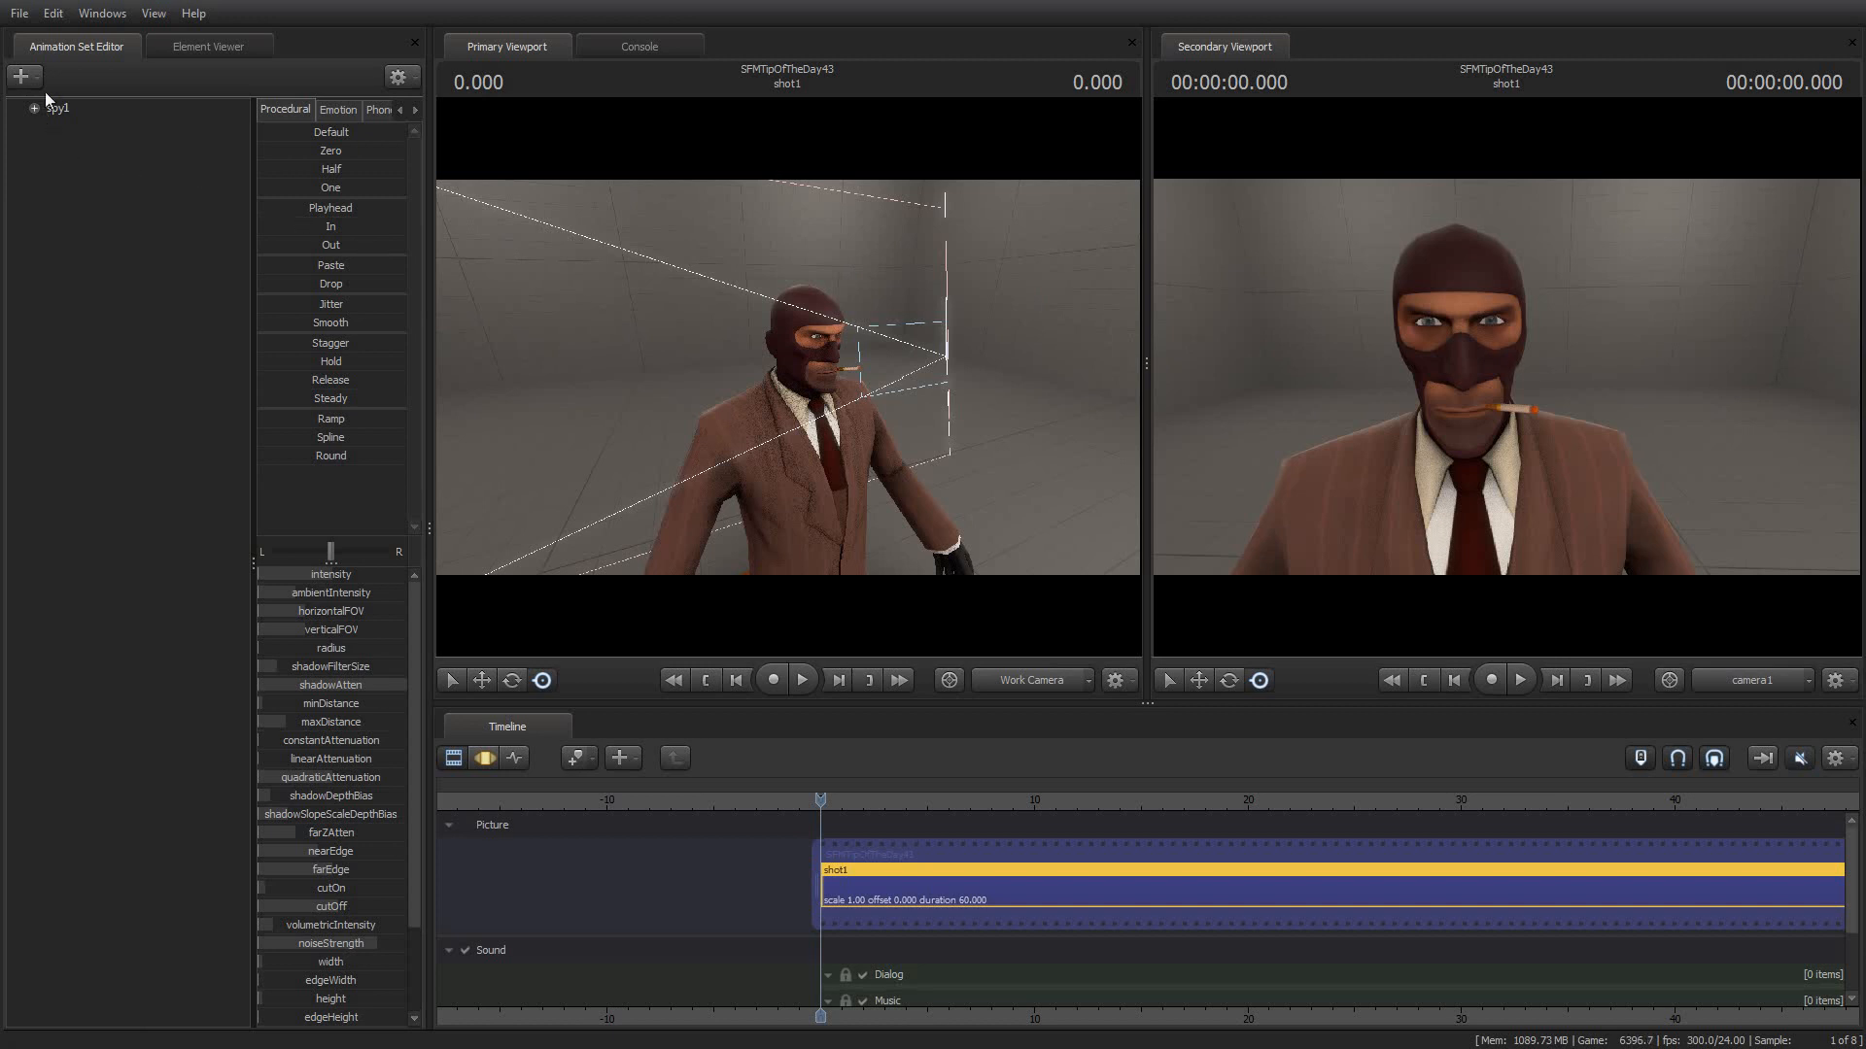
Create an animation set for a new light in shot1
{"action": "left_click", "coordinate": [24, 77]}
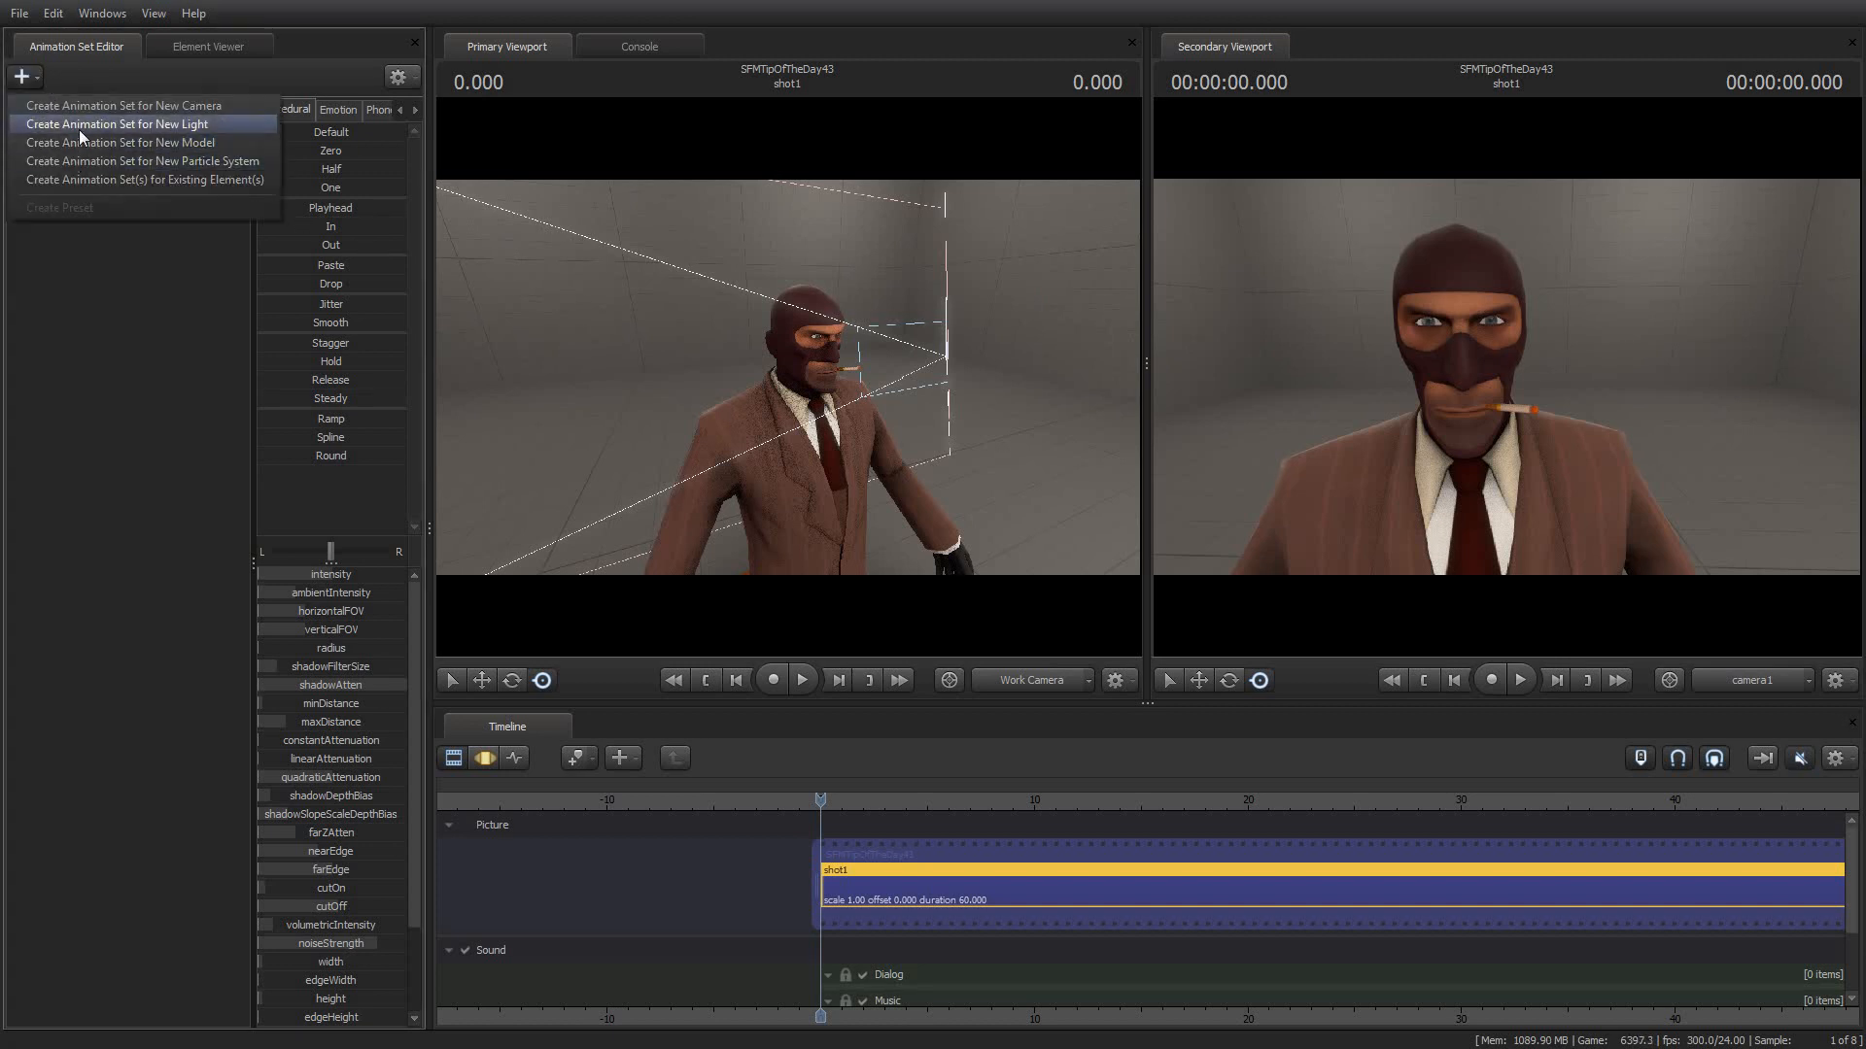
{"action": "left_click", "coordinate": [79, 130]}
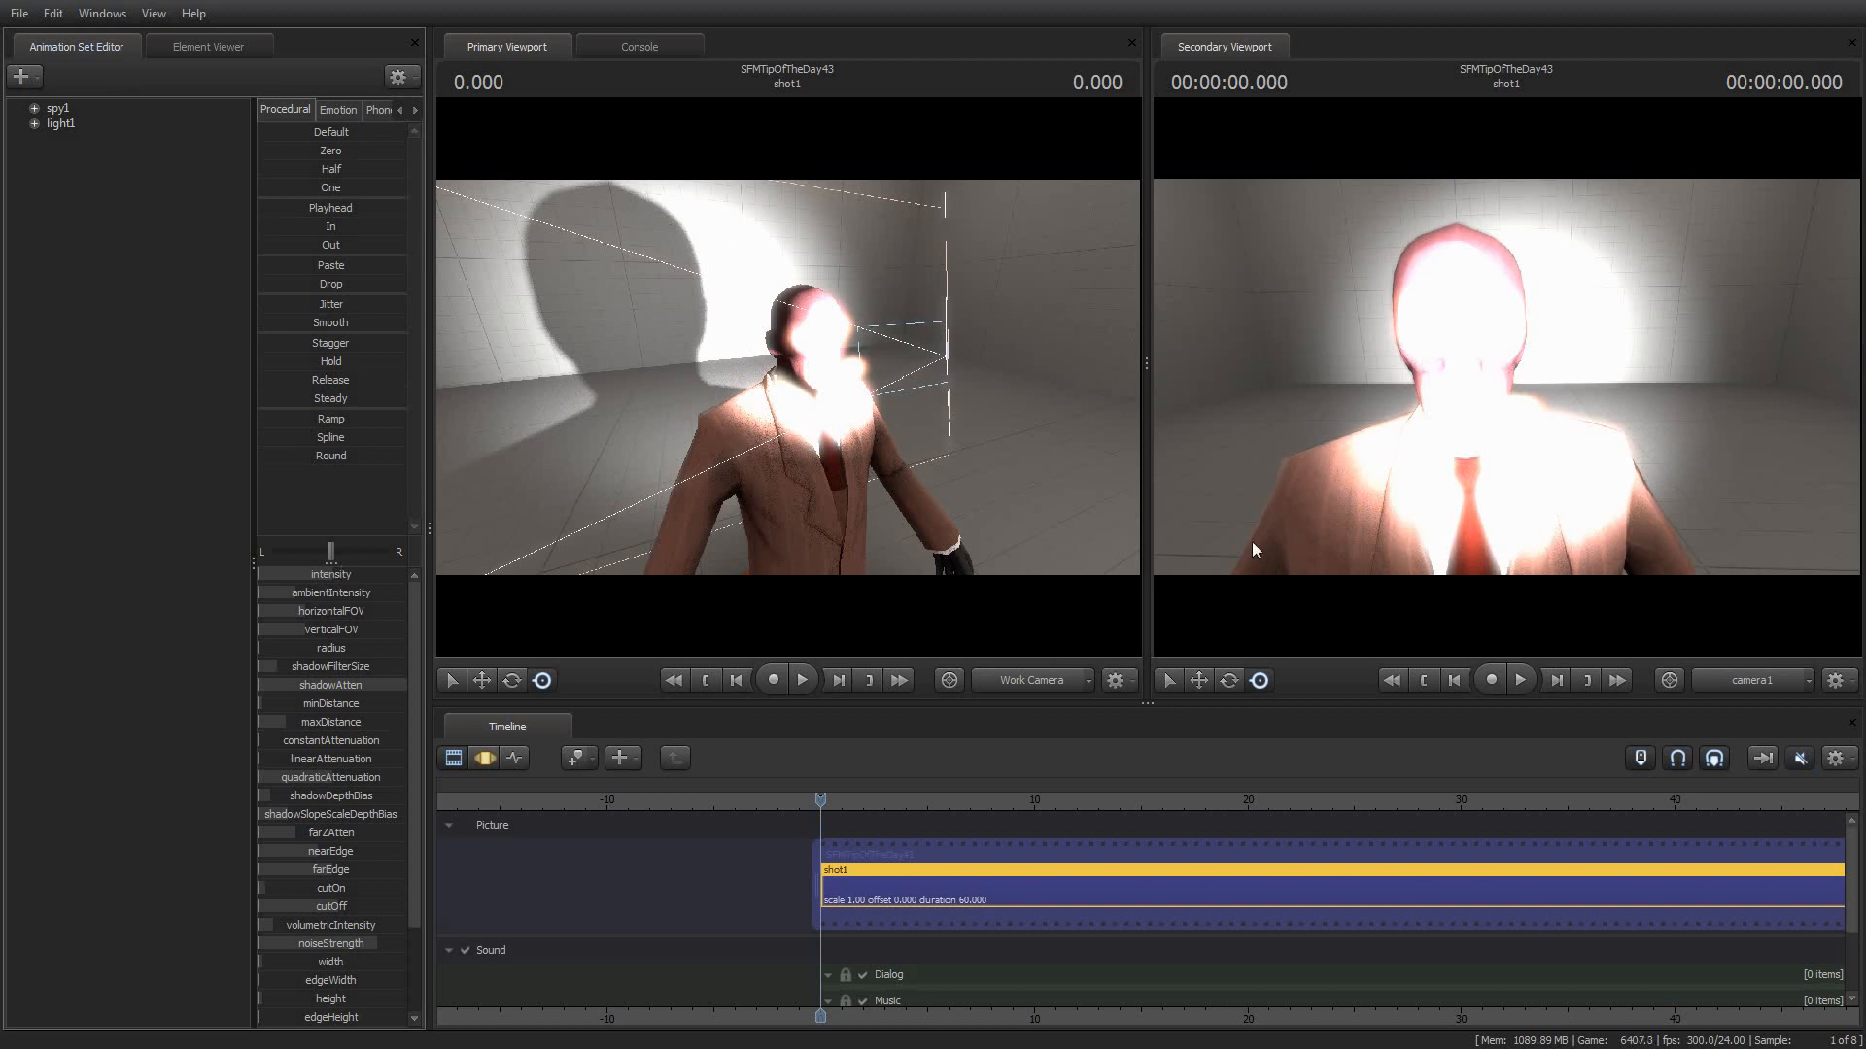
{"action": "key", "text": "d"}
{"action": "left_click_drag", "start_coordinate": [827, 422], "coordinate": [690, 416]}
{"action": "key", "text": "s"}
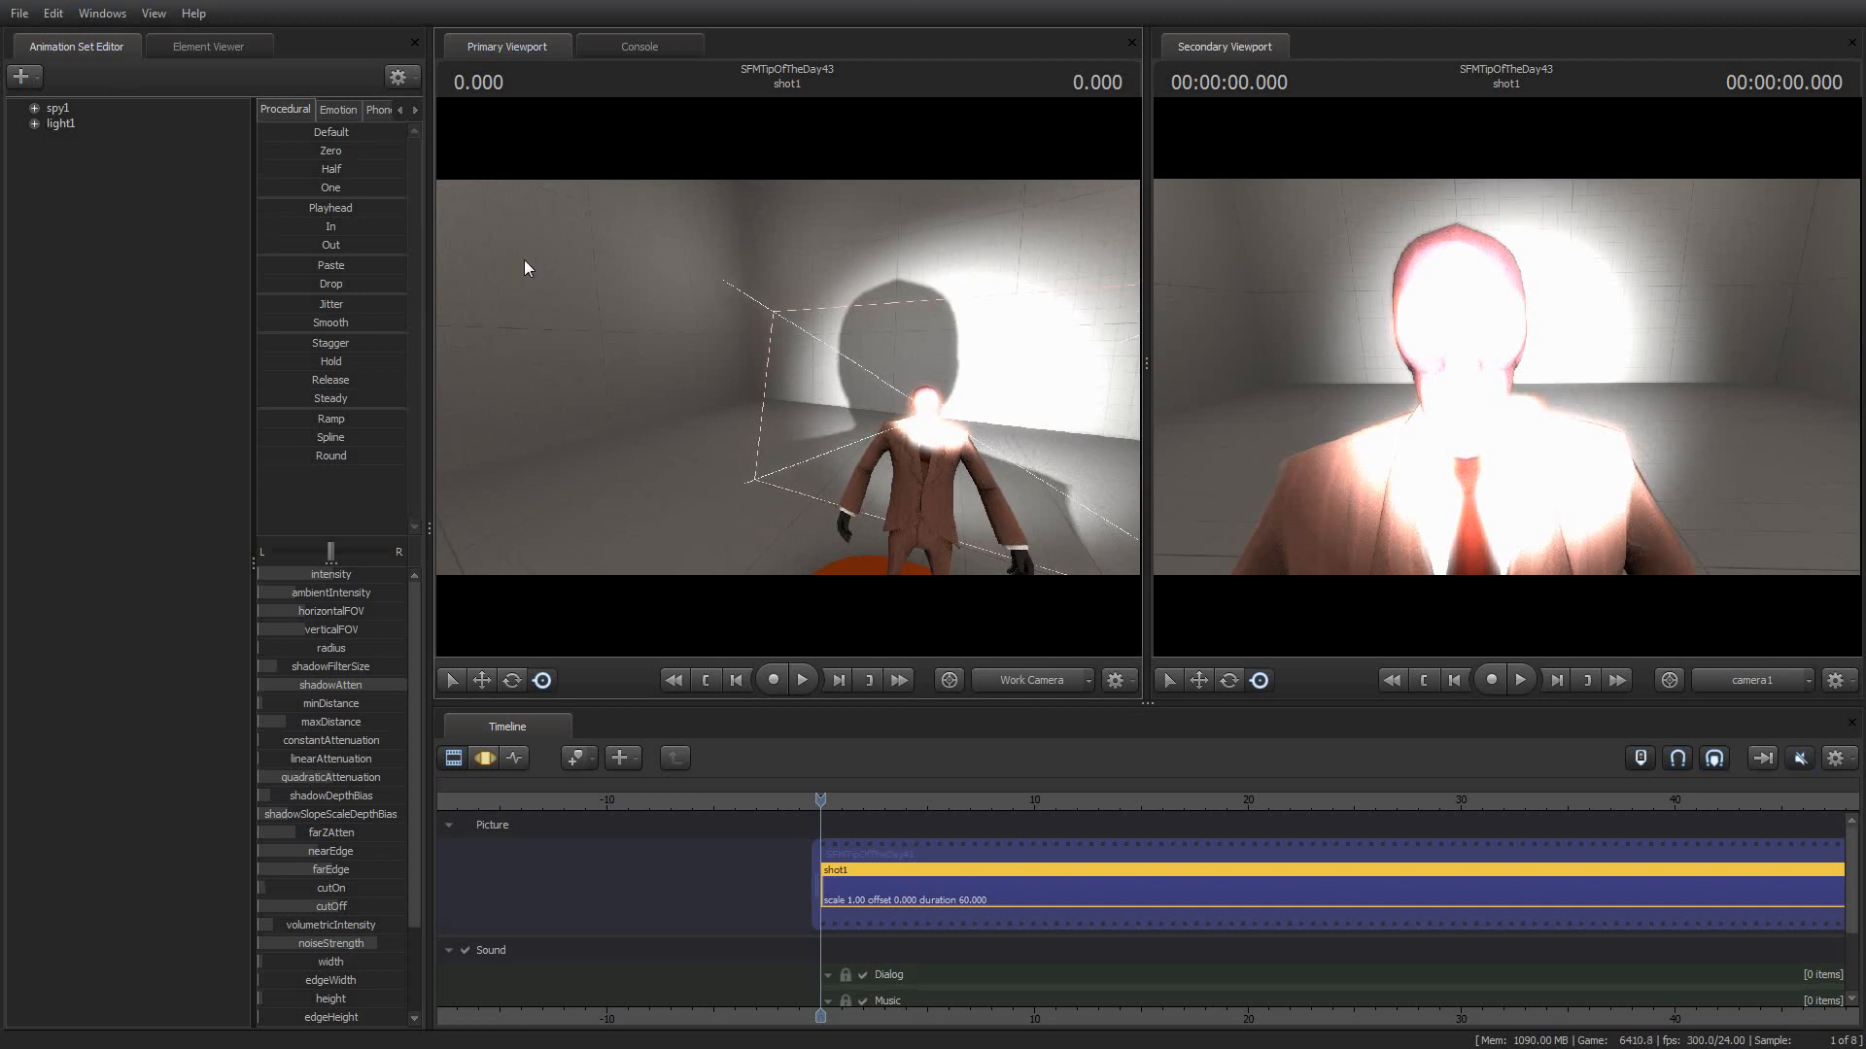
Select light1 and switch the timeline to the Motion Editor
{"action": "left_click", "coordinate": [66, 123]}
{"action": "left_click_drag", "start_coordinate": [622, 208], "coordinate": [647, 243]}
{"action": "key", "text": "s"}
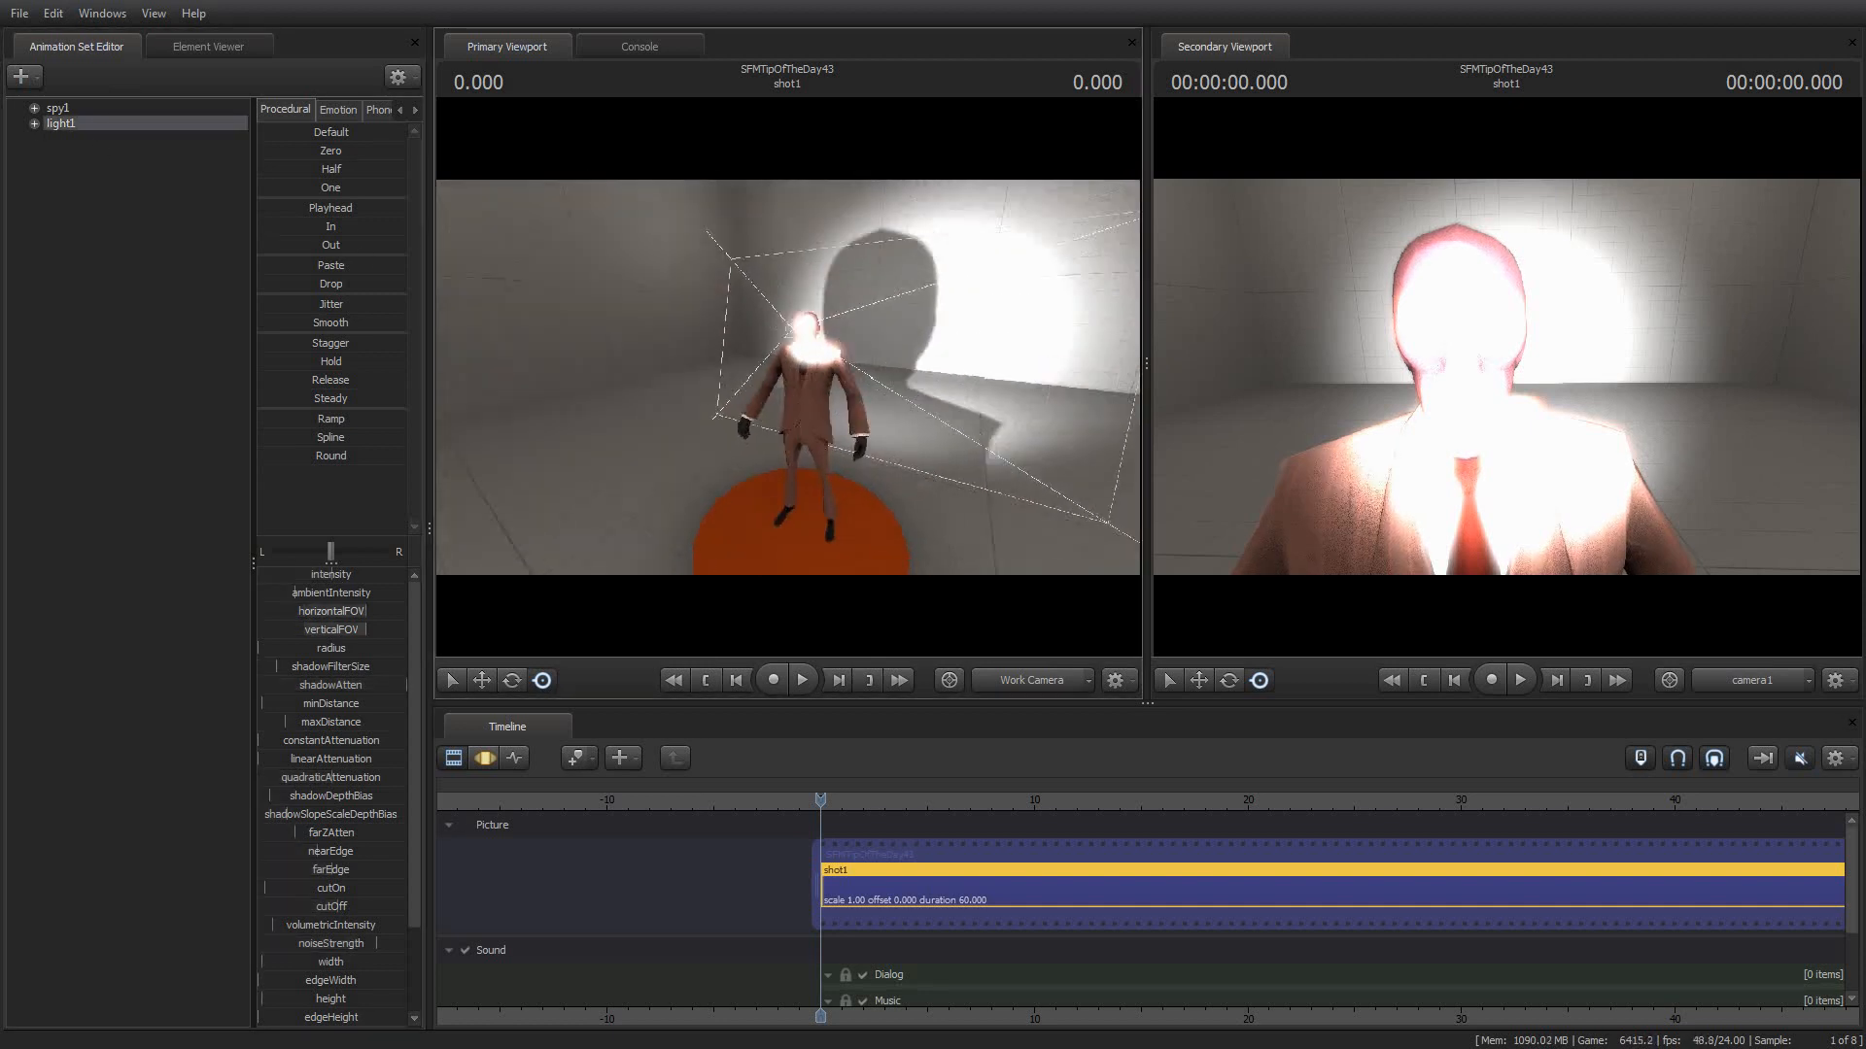
{"action": "left_click_drag", "start_coordinate": [846, 446], "coordinate": [739, 432]}
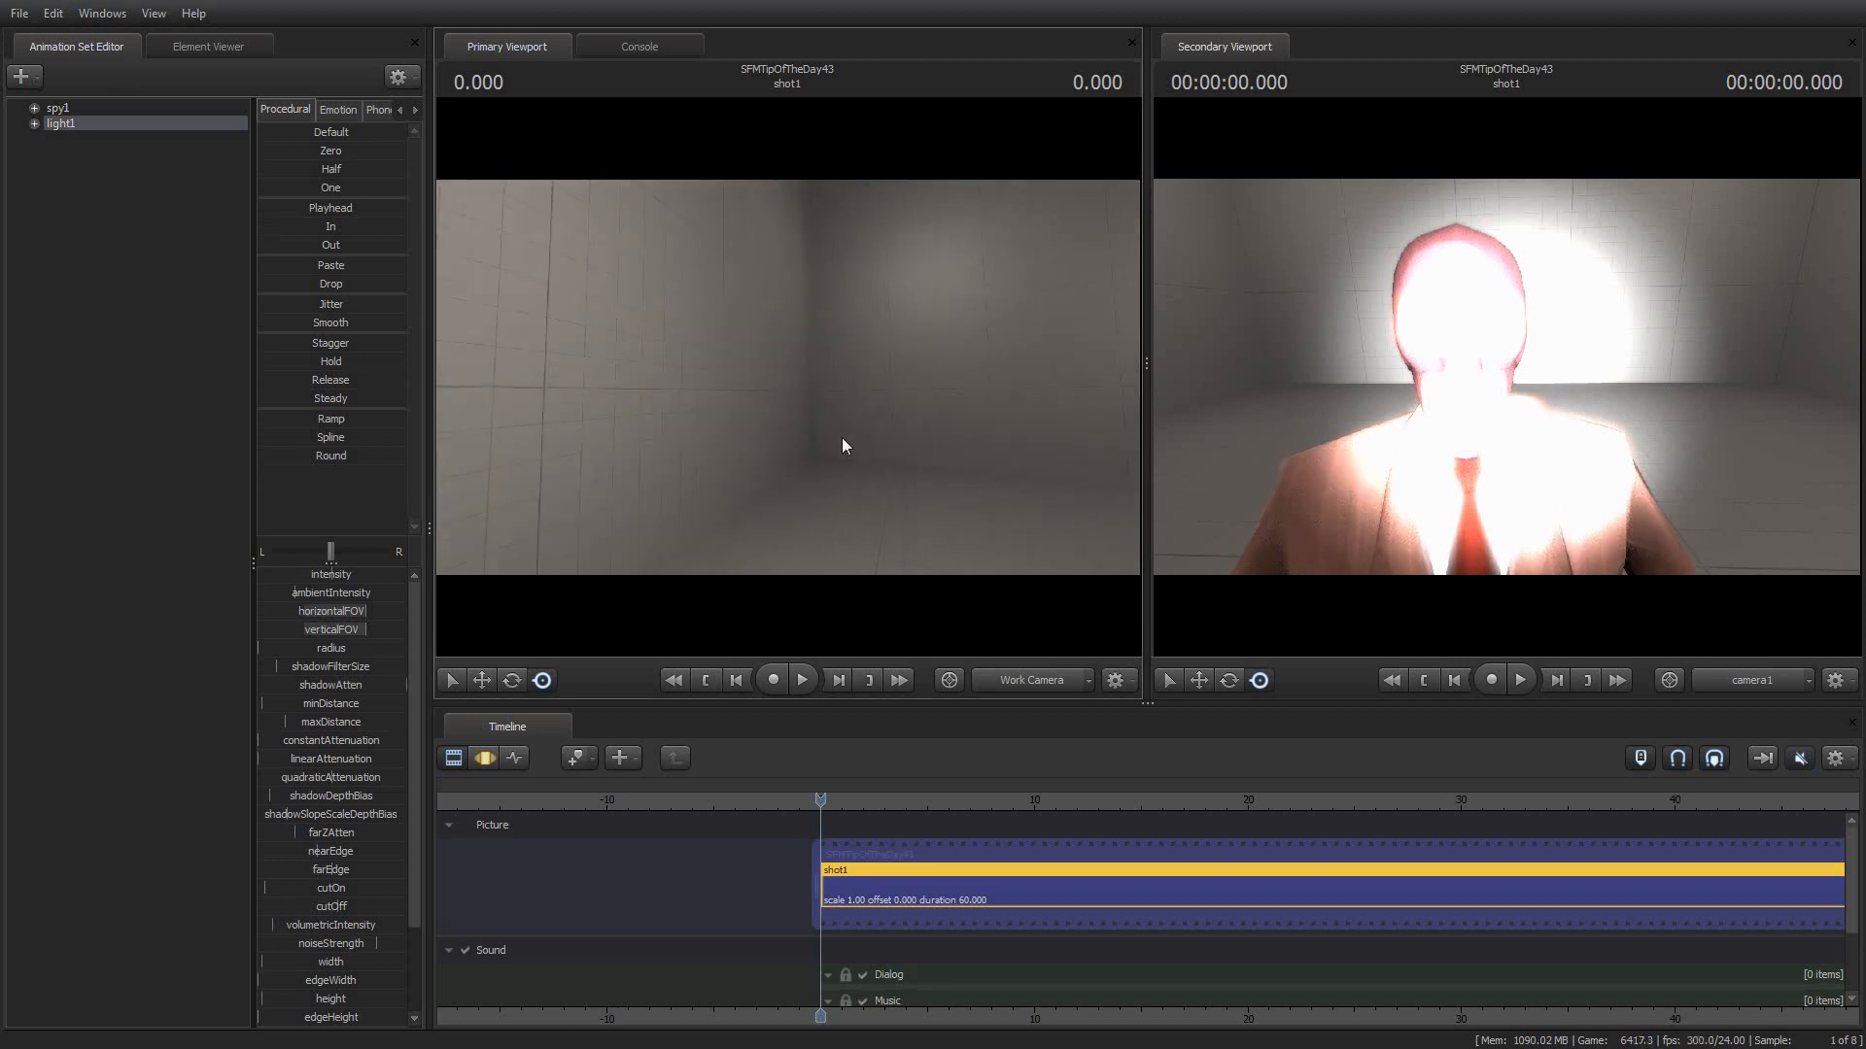
{"action": "left_click", "coordinate": [488, 766]}
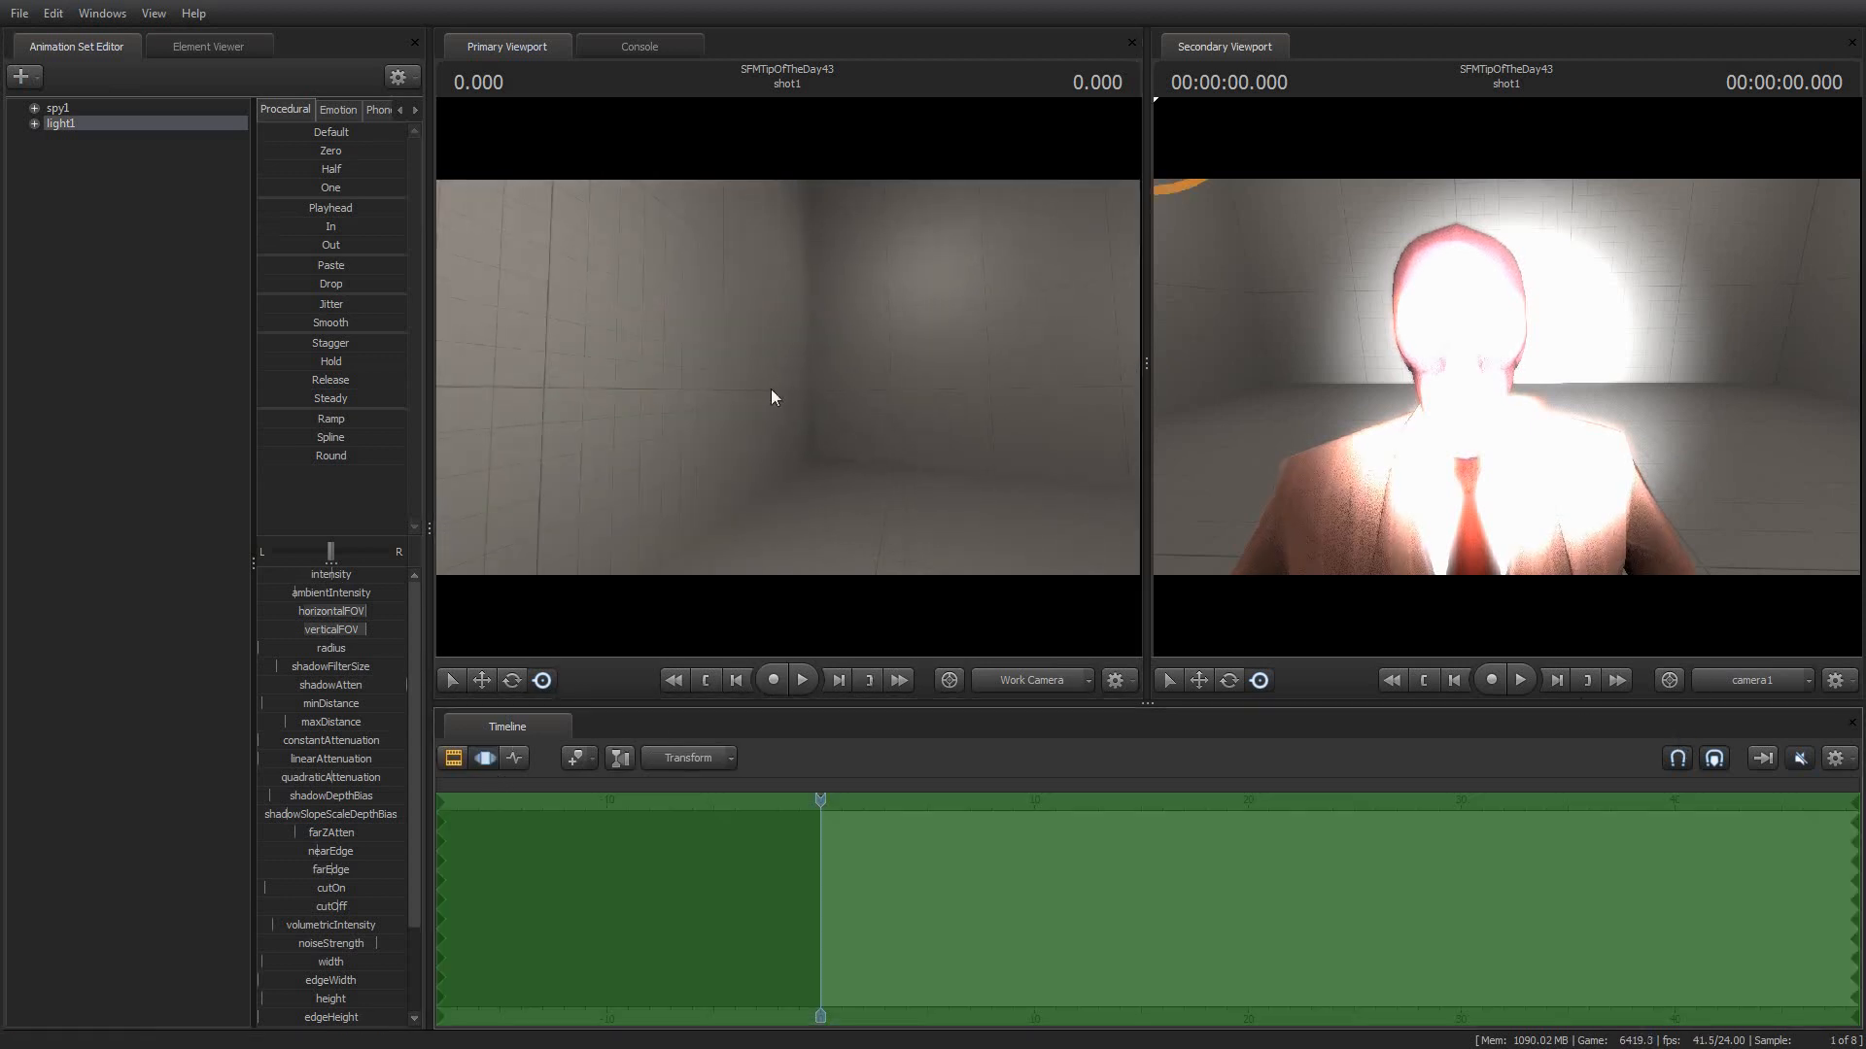
{"action": "key", "text": "s"}
{"action": "mouse_move", "coordinate": [774, 399]}
{"action": "left_mouse_down"}
{"action": "mouse_move", "coordinate": [792, 442]}
{"action": "mouse_move", "coordinate": [802, 427]}
{"action": "mouse_move", "coordinate": [831, 452]}
{"action": "mouse_move", "coordinate": [749, 385]}
{"action": "mouse_move", "coordinate": [742, 333]}
{"action": "mouse_move", "coordinate": [706, 329]}
{"action": "mouse_move", "coordinate": [768, 328]}
{"action": "left_mouse_up"}
{"action": "key", "text": "w"}
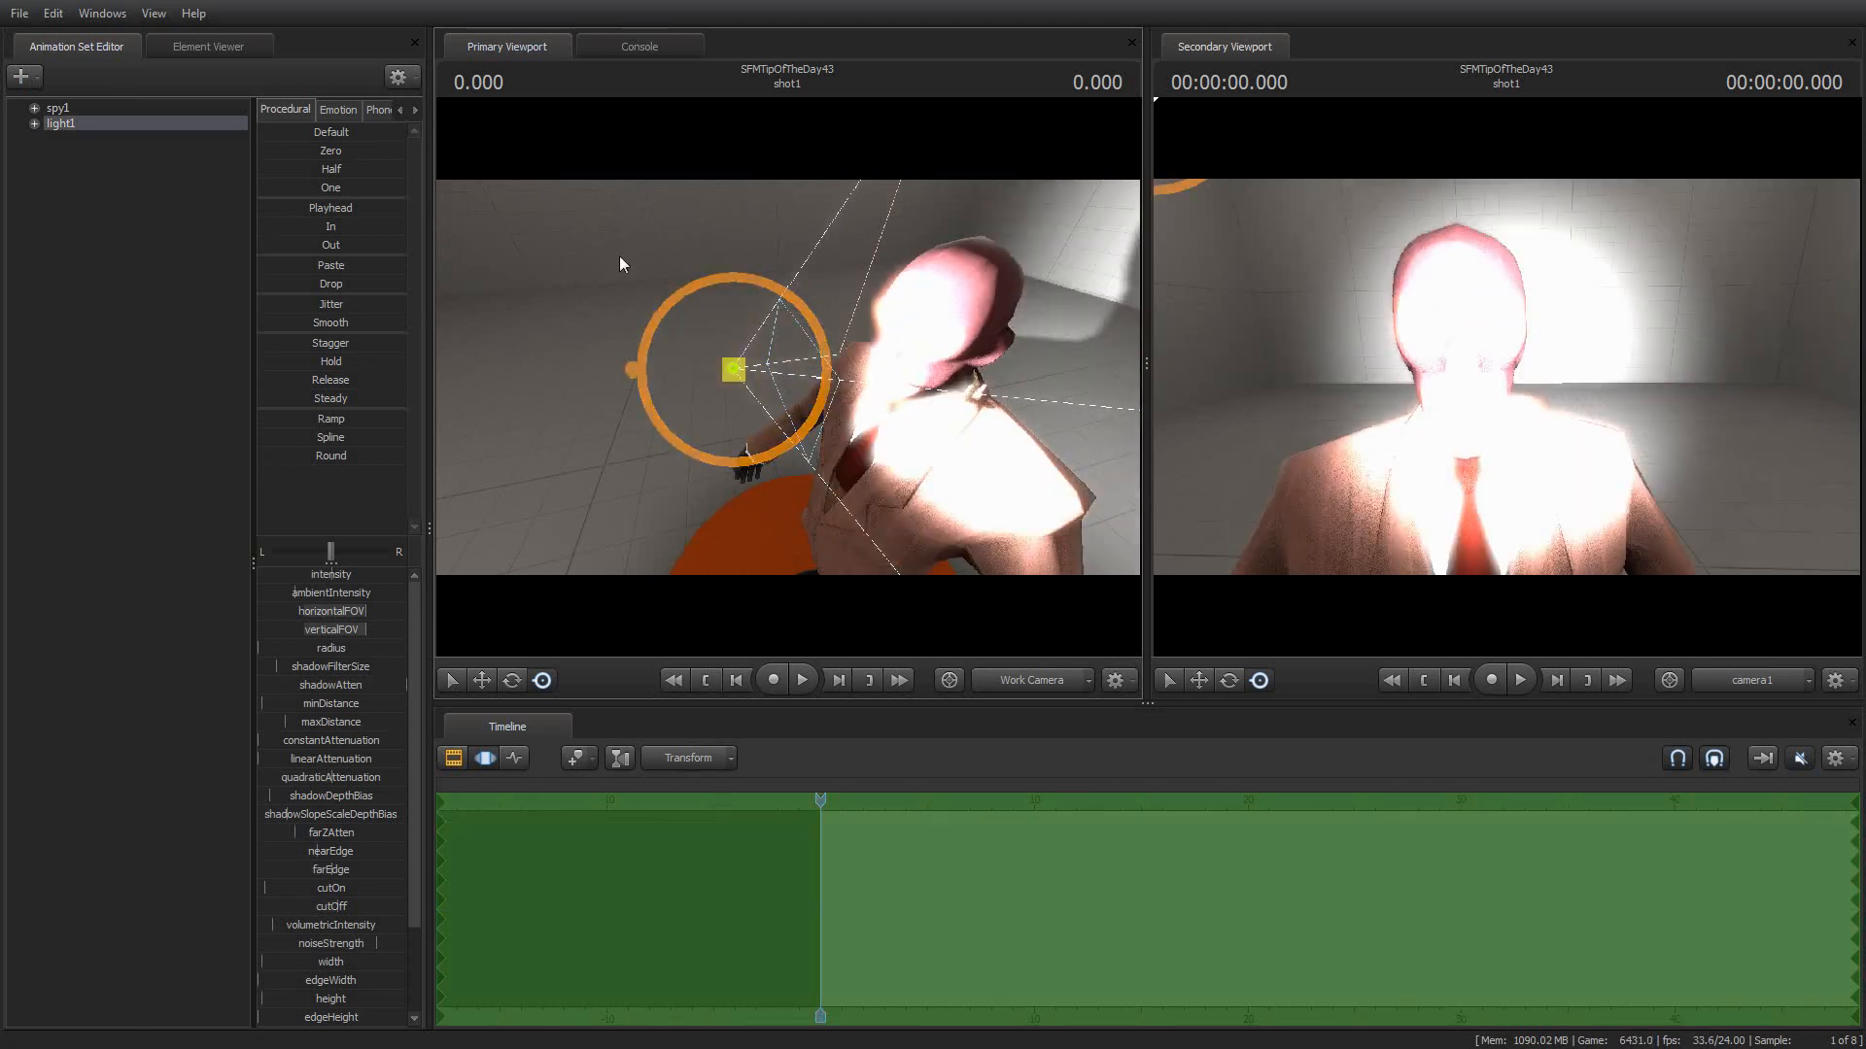
{"action": "mouse_move", "coordinate": [585, 359]}
{"action": "left_mouse_down"}
{"action": "mouse_move", "coordinate": [622, 362]}
{"action": "mouse_move", "coordinate": [585, 358]}
{"action": "left_mouse_up"}
Look through light1 in the primary viewport and fly it back so it shines on the spy from one side
{"action": "double_click", "coordinate": [82, 125]}
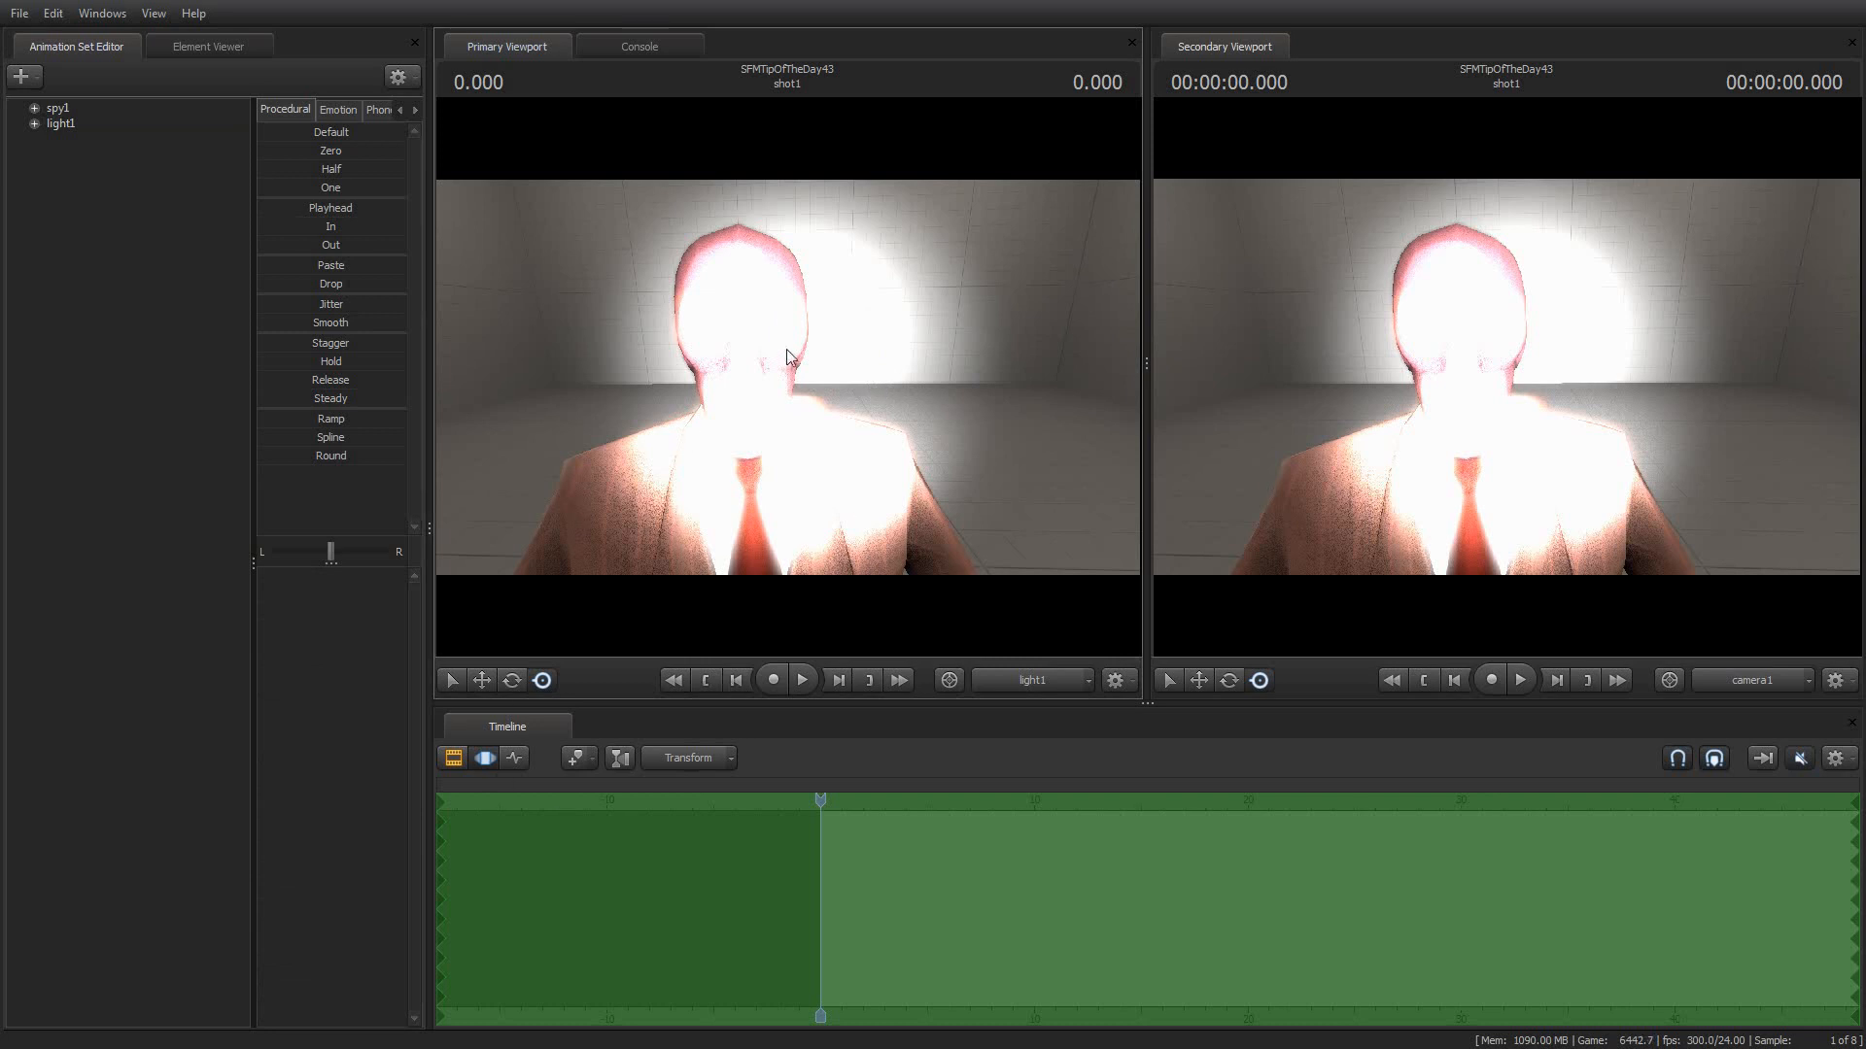
{"action": "left_click", "coordinate": [58, 124]}
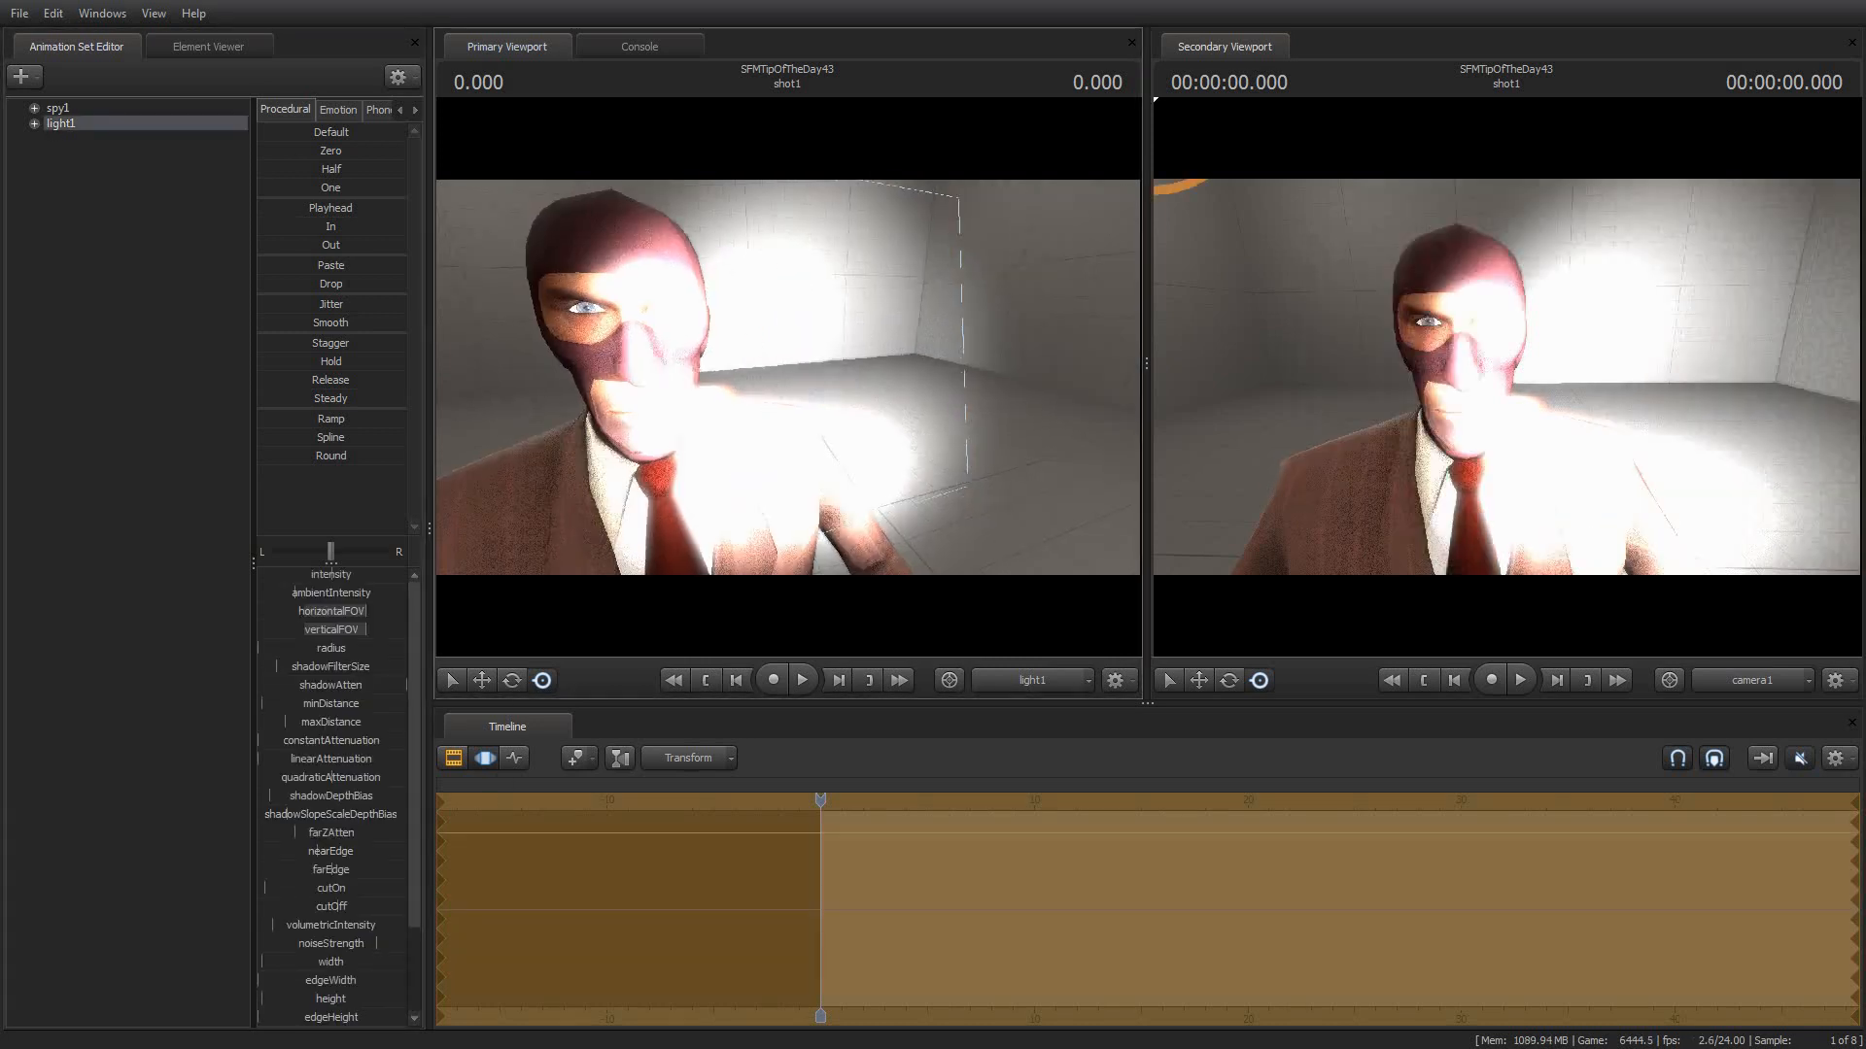
{"action": "mouse_move", "coordinate": [787, 377]}
{"action": "left_mouse_down"}
{"action": "mouse_move", "coordinate": [681, 369]}
{"action": "mouse_move", "coordinate": [816, 408]}
{"action": "mouse_move", "coordinate": [792, 412]}
{"action": "mouse_move", "coordinate": [807, 400]}
{"action": "mouse_move", "coordinate": [777, 384]}
{"action": "mouse_move", "coordinate": [700, 381]}
{"action": "mouse_move", "coordinate": [902, 381]}
{"action": "mouse_move", "coordinate": [788, 377]}
{"action": "left_mouse_up"}
{"action": "key", "text": "s"}
{"action": "key", "text": "a"}
{"action": "key", "text": "d"}
{"action": "key", "text": "d"}
{"action": "key", "text": "a"}
{"action": "key", "text": "a"}
{"action": "key", "text": "s"}
{"action": "key", "text": "w"}
{"action": "key", "text": "s"}
{"action": "key", "text": "a"}
{"action": "key", "text": "w"}
{"action": "key", "text": "a"}
{"action": "key", "text": "d"}
{"action": "key", "text": "s"}
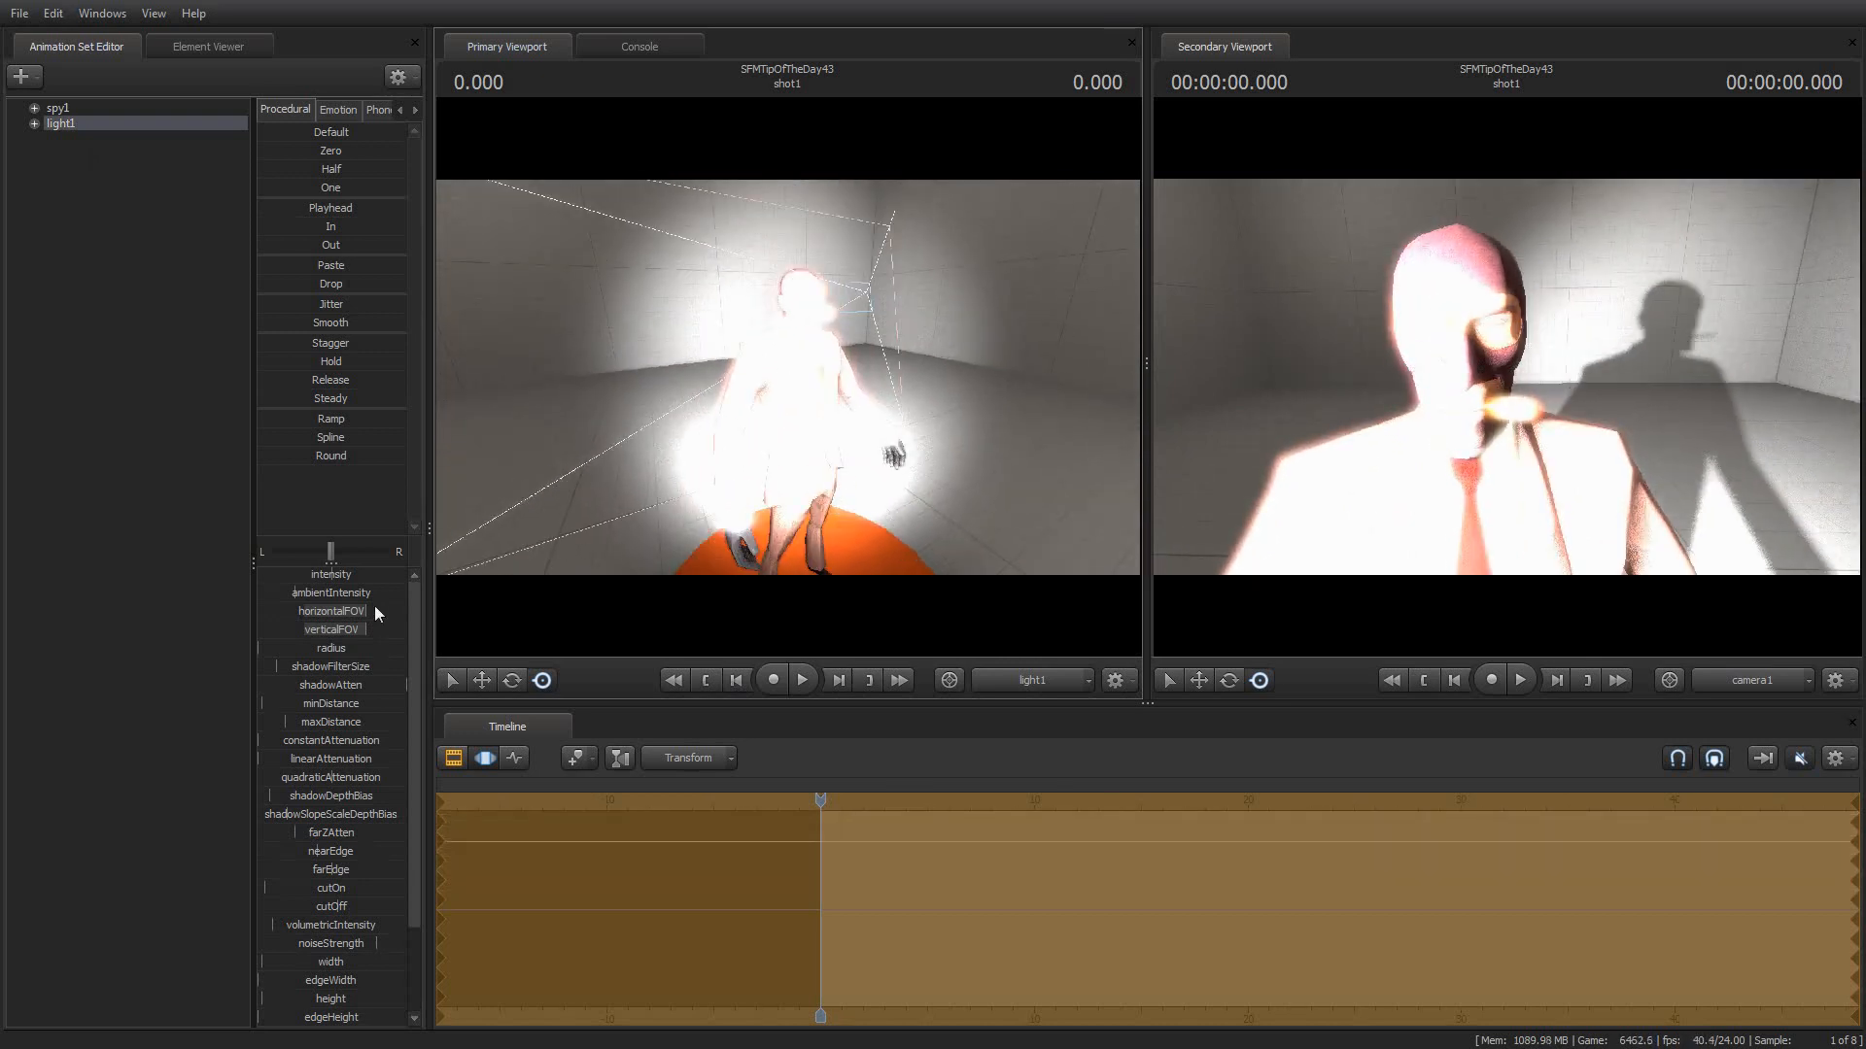
Lower light1's intensity to a soft level and reposition the light to aim at the spy's upper body
{"action": "left_click_drag", "start_coordinate": [332, 573], "coordinate": [263, 574]}
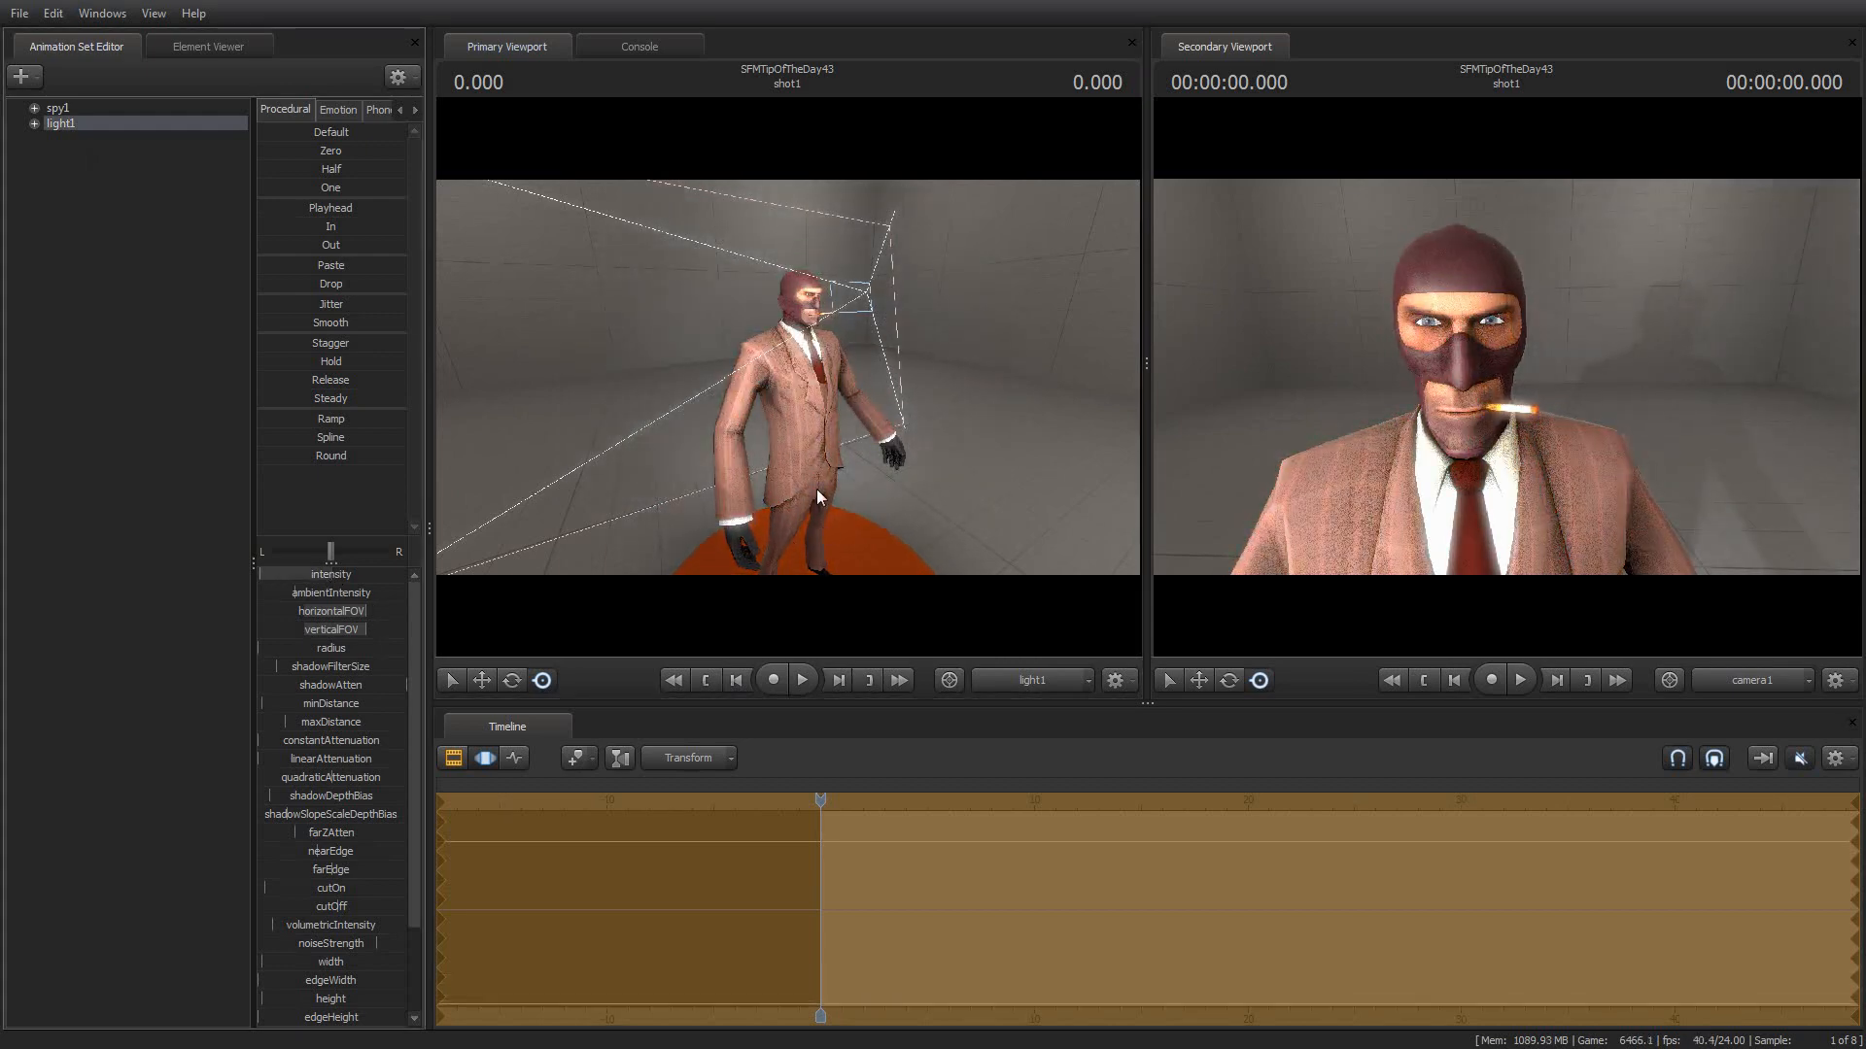
{"action": "key", "text": "w"}
{"action": "mouse_move", "coordinate": [816, 489]}
{"action": "left_mouse_down"}
{"action": "mouse_move", "coordinate": [785, 443]}
{"action": "mouse_move", "coordinate": [719, 443]}
{"action": "mouse_move", "coordinate": [777, 482]}
{"action": "mouse_move", "coordinate": [962, 468]}
{"action": "mouse_move", "coordinate": [818, 467]}
{"action": "mouse_move", "coordinate": [822, 487]}
{"action": "mouse_move", "coordinate": [792, 483]}
{"action": "mouse_move", "coordinate": [801, 513]}
{"action": "mouse_move", "coordinate": [832, 508]}
{"action": "mouse_move", "coordinate": [805, 497]}
{"action": "mouse_move", "coordinate": [820, 480]}
{"action": "mouse_move", "coordinate": [787, 486]}
{"action": "mouse_move", "coordinate": [832, 499]}
{"action": "mouse_move", "coordinate": [826, 461]}
{"action": "left_mouse_up"}
{"action": "key", "text": "s"}
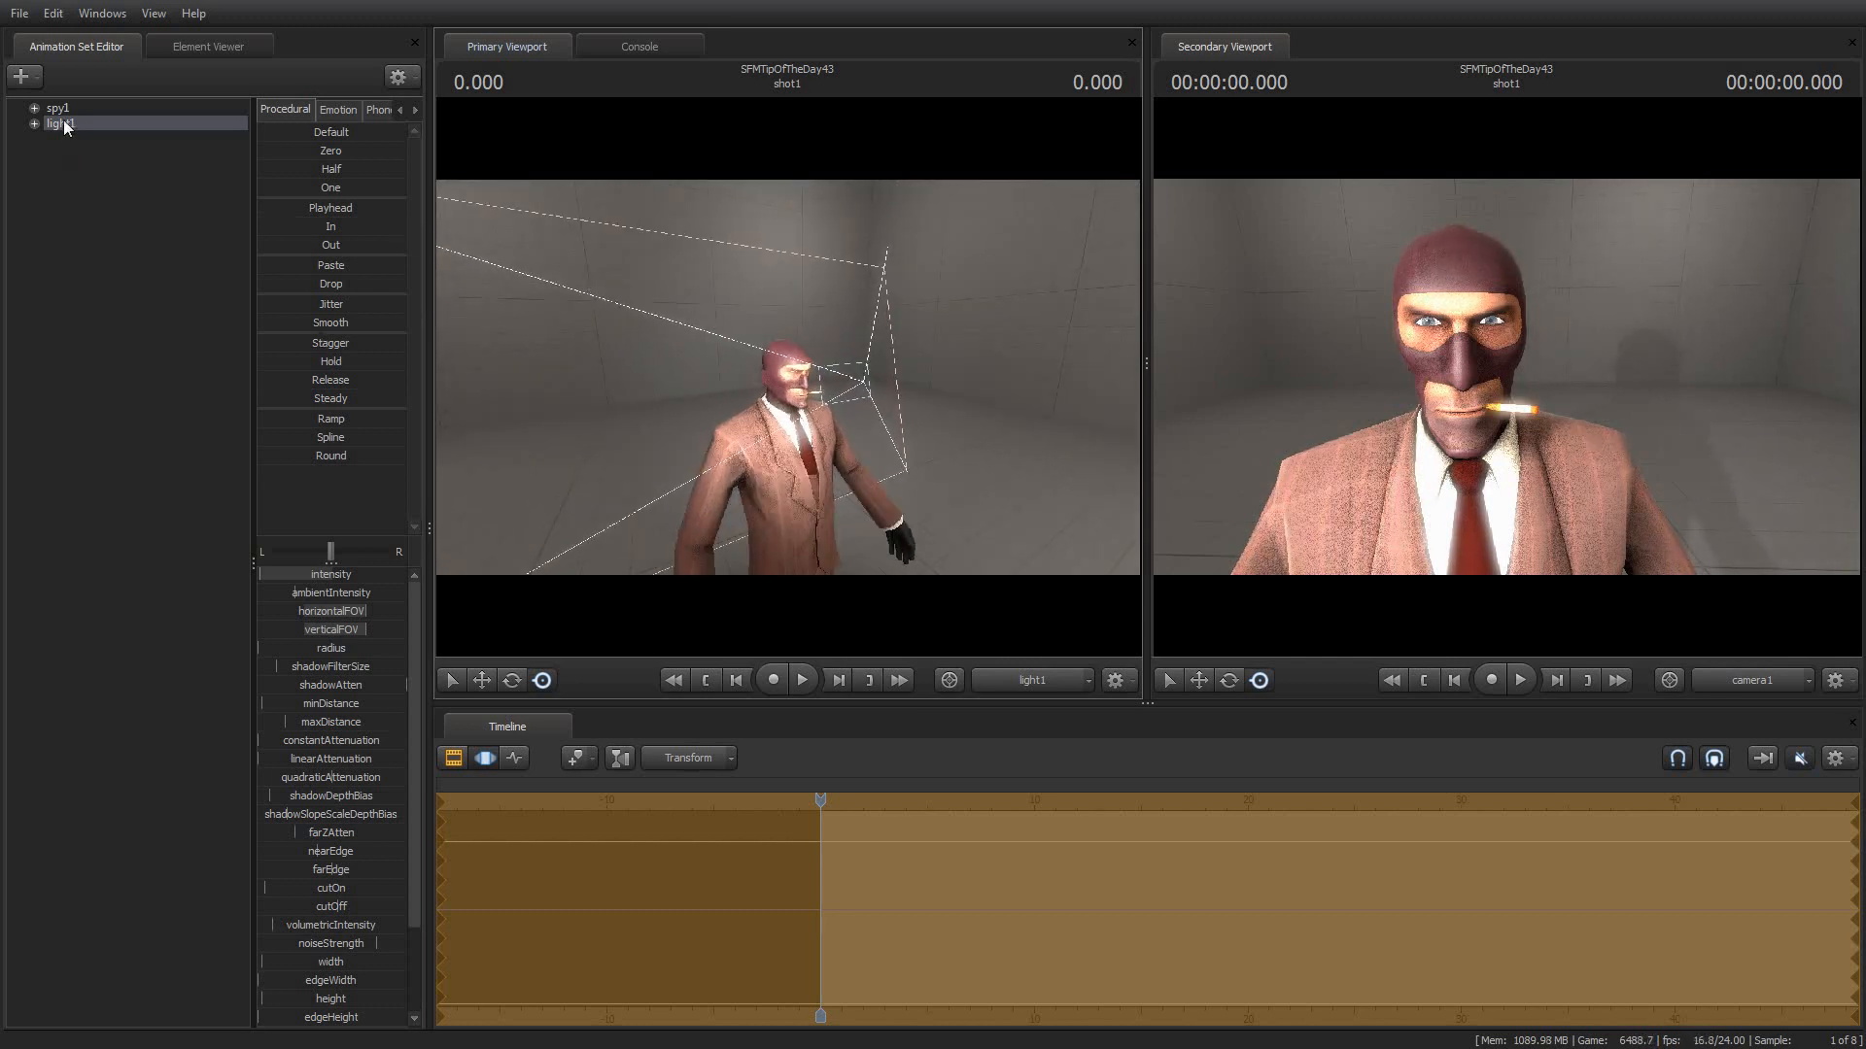
Create a second light and, looking through it, move it to the spy's opposite side
{"action": "right_click", "coordinate": [57, 209]}
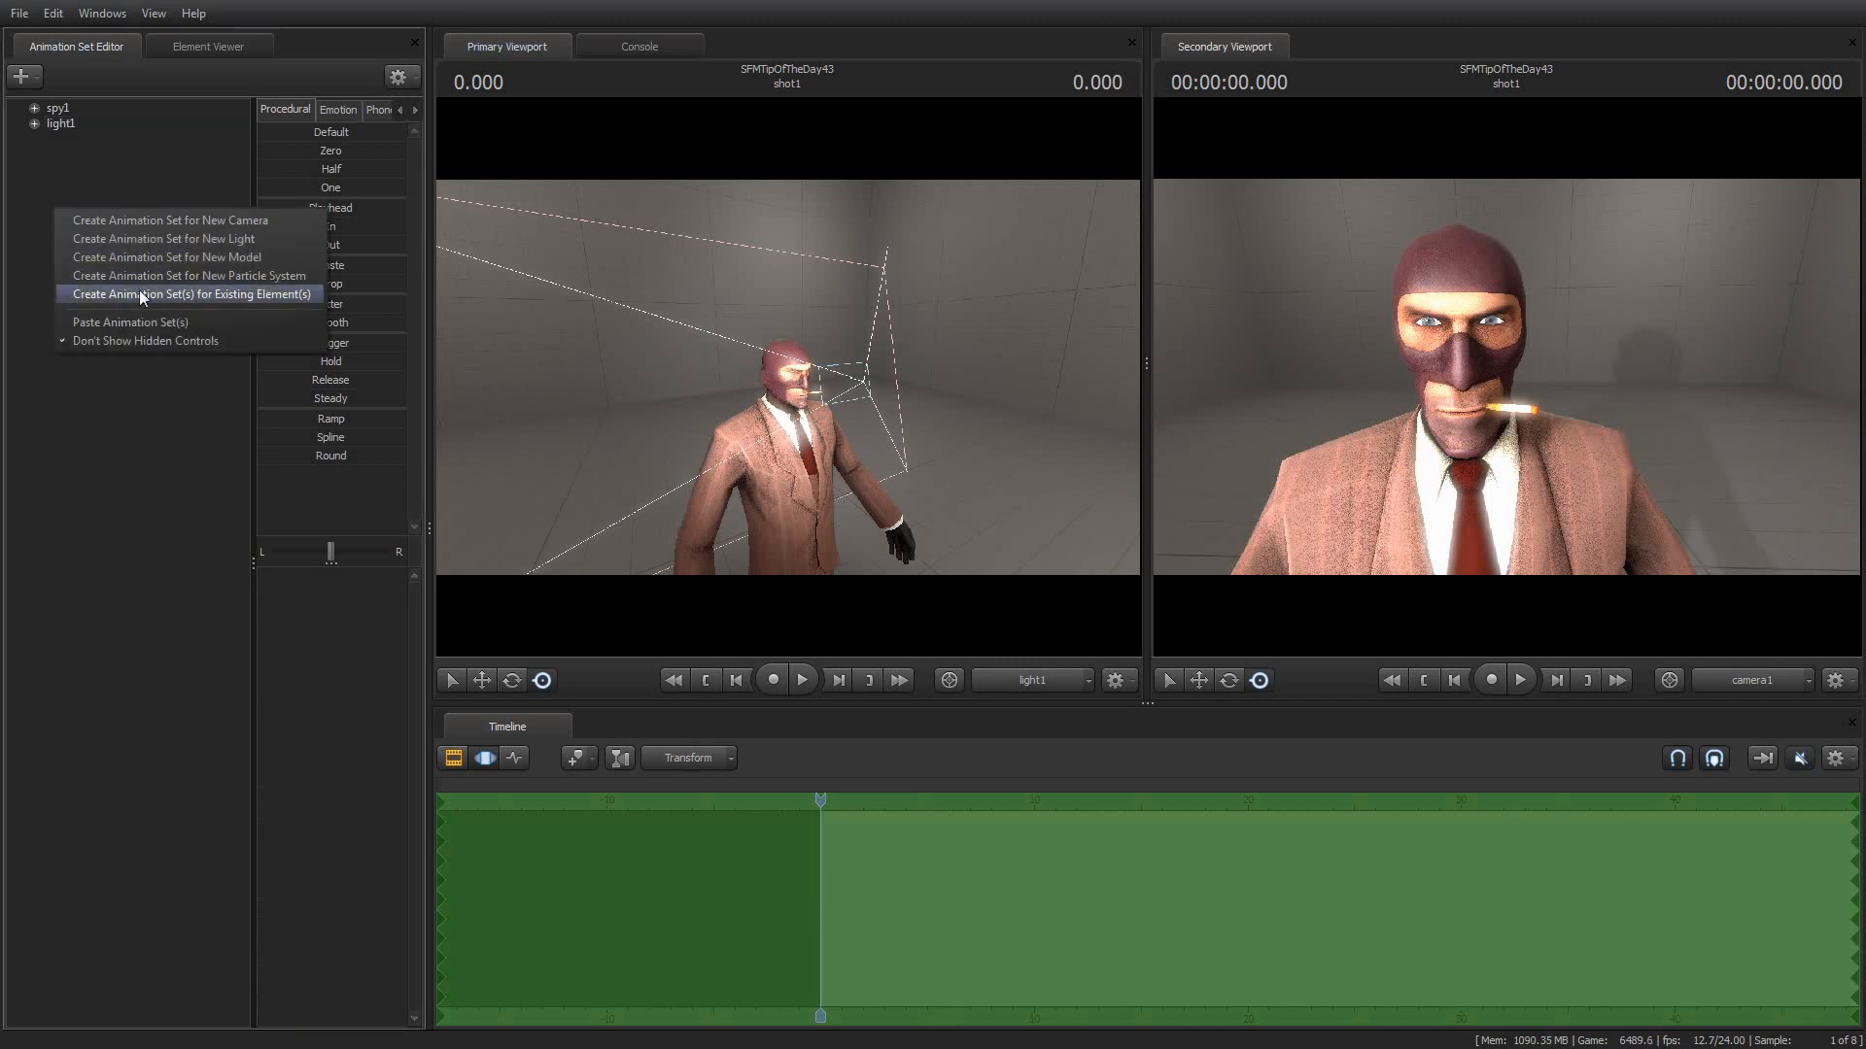
{"action": "left_click", "coordinate": [163, 239]}
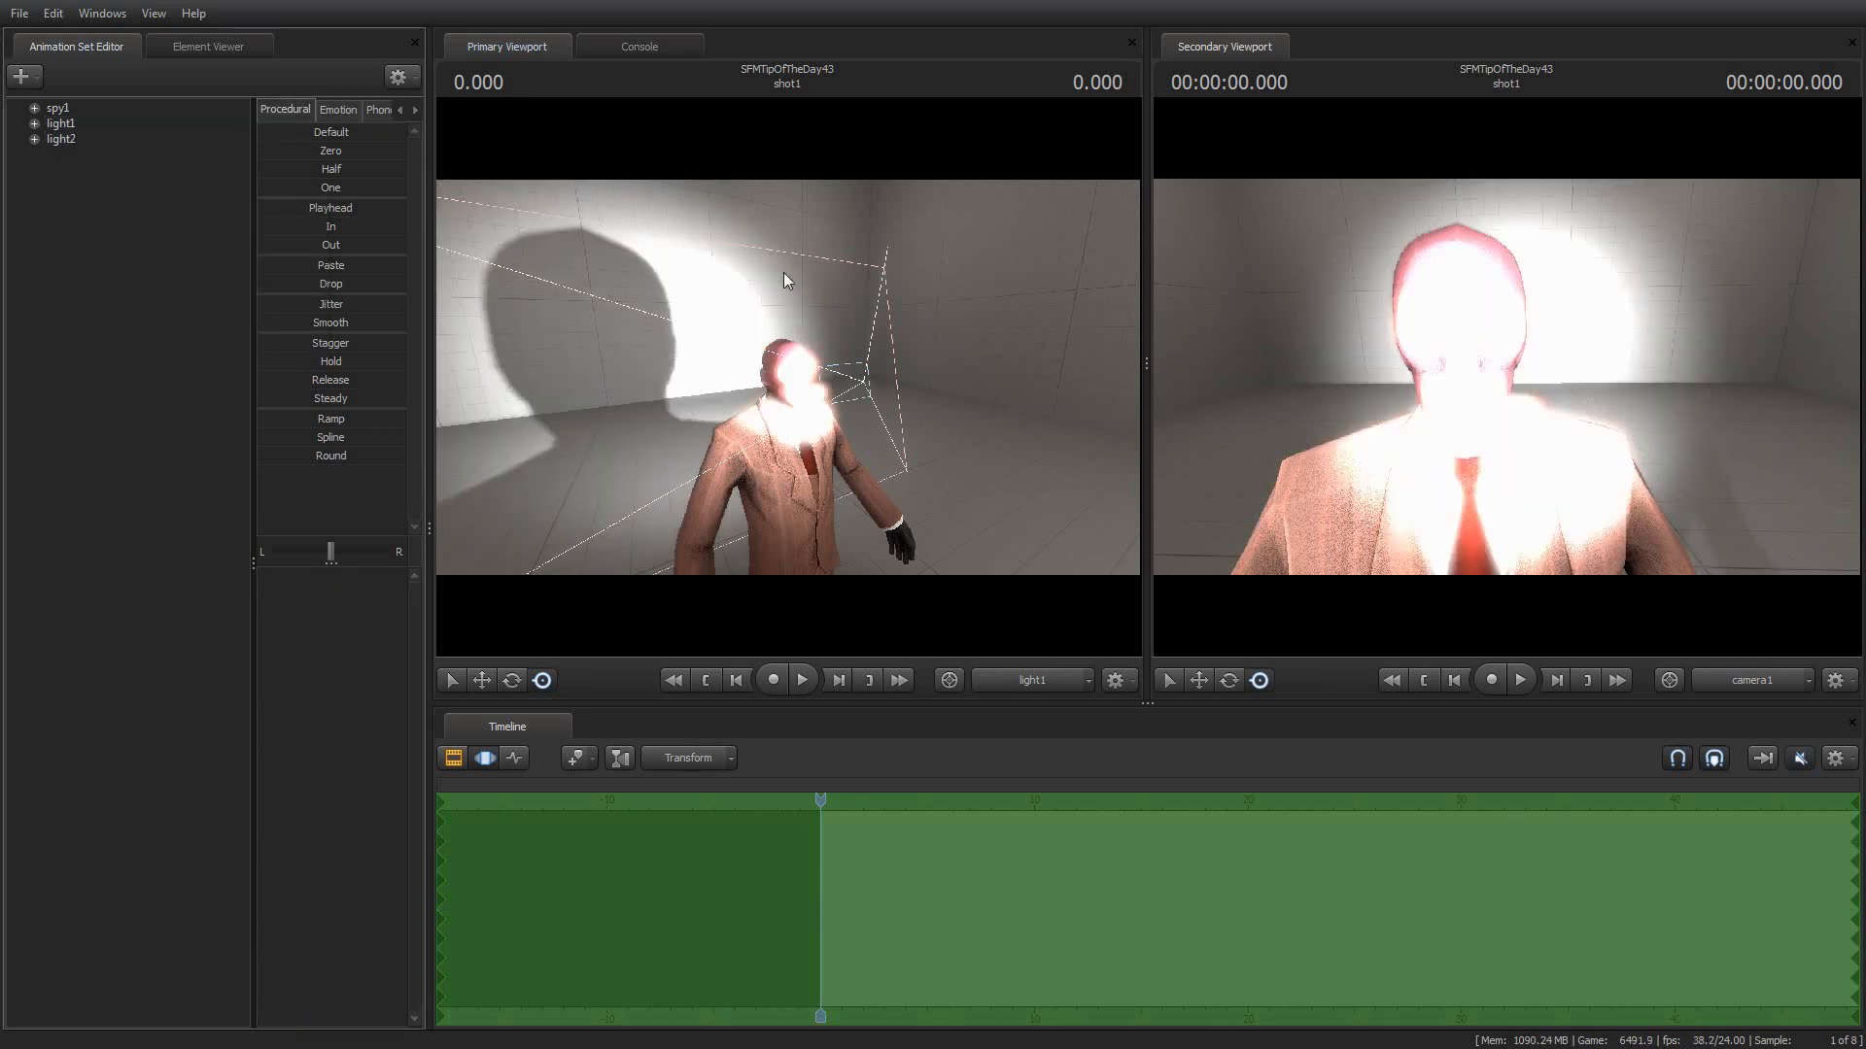
{"action": "left_click", "coordinate": [78, 140]}
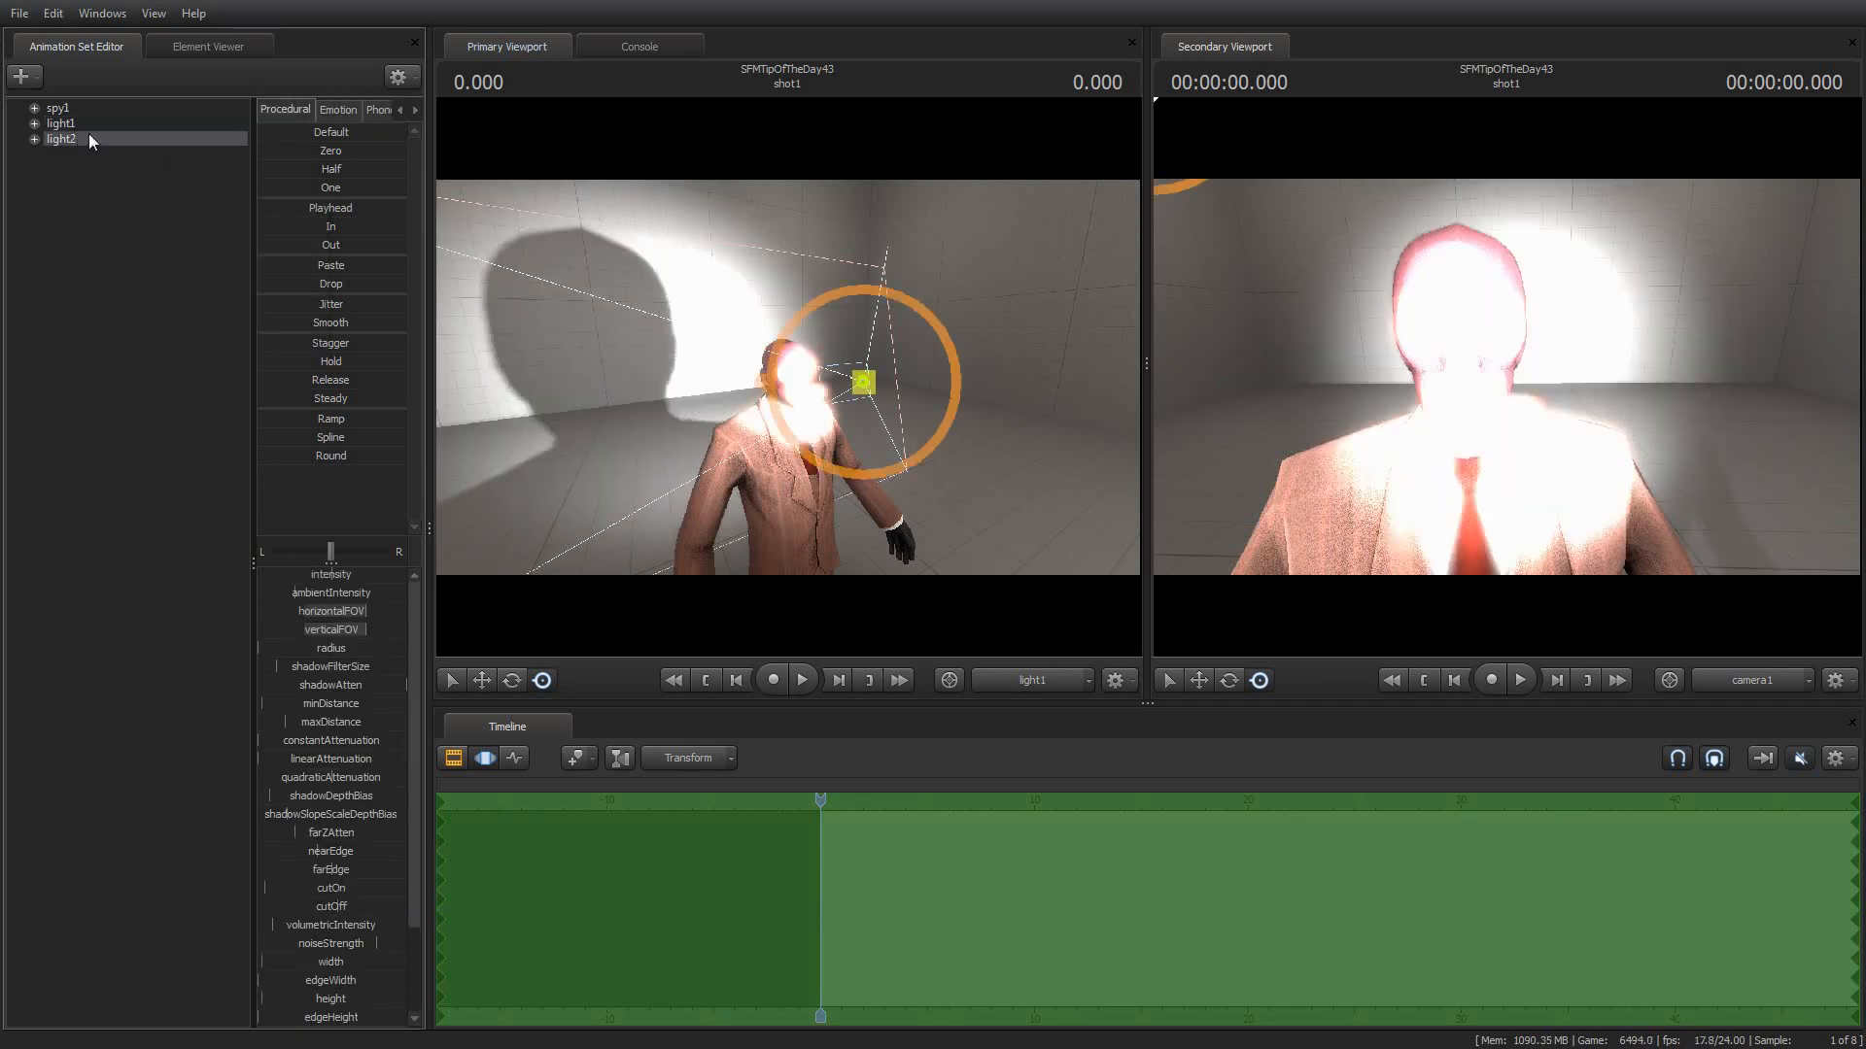
{"action": "left_click_drag", "start_coordinate": [94, 137], "coordinate": [920, 308]}
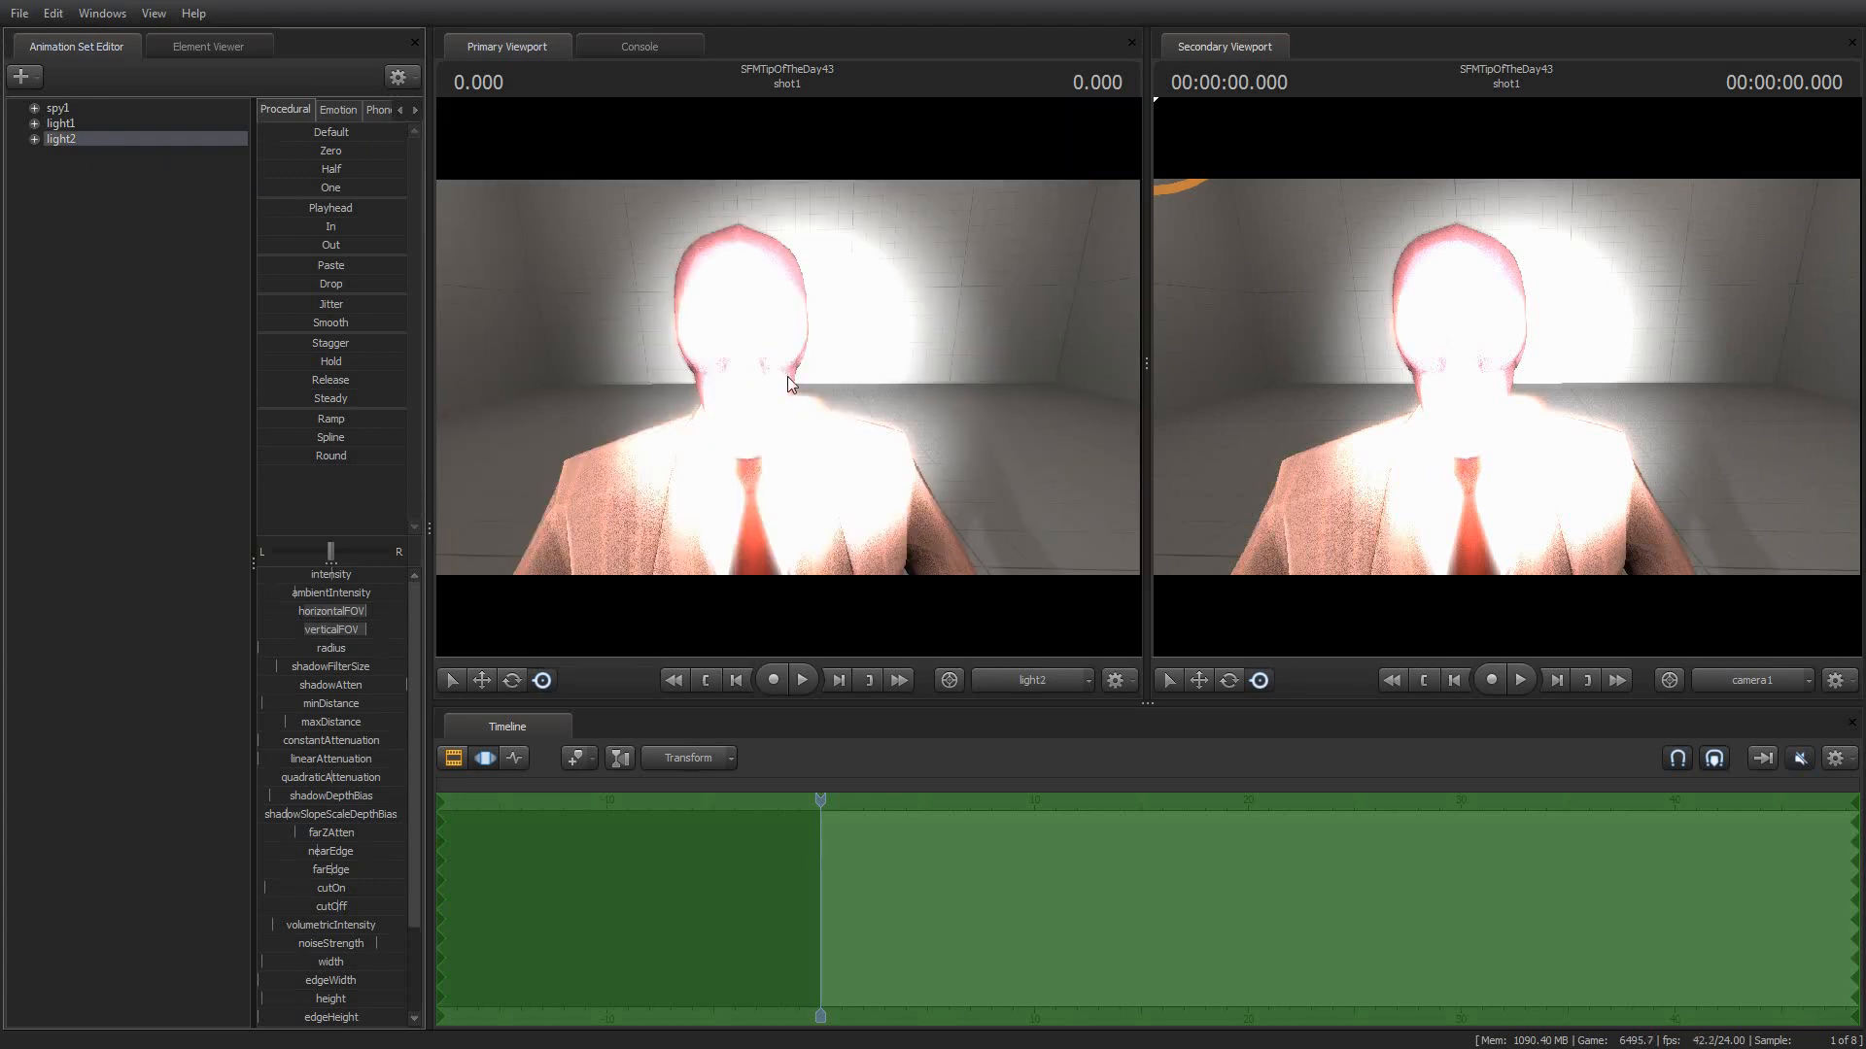
{"action": "left_click_drag", "start_coordinate": [788, 377], "coordinate": [680, 412]}
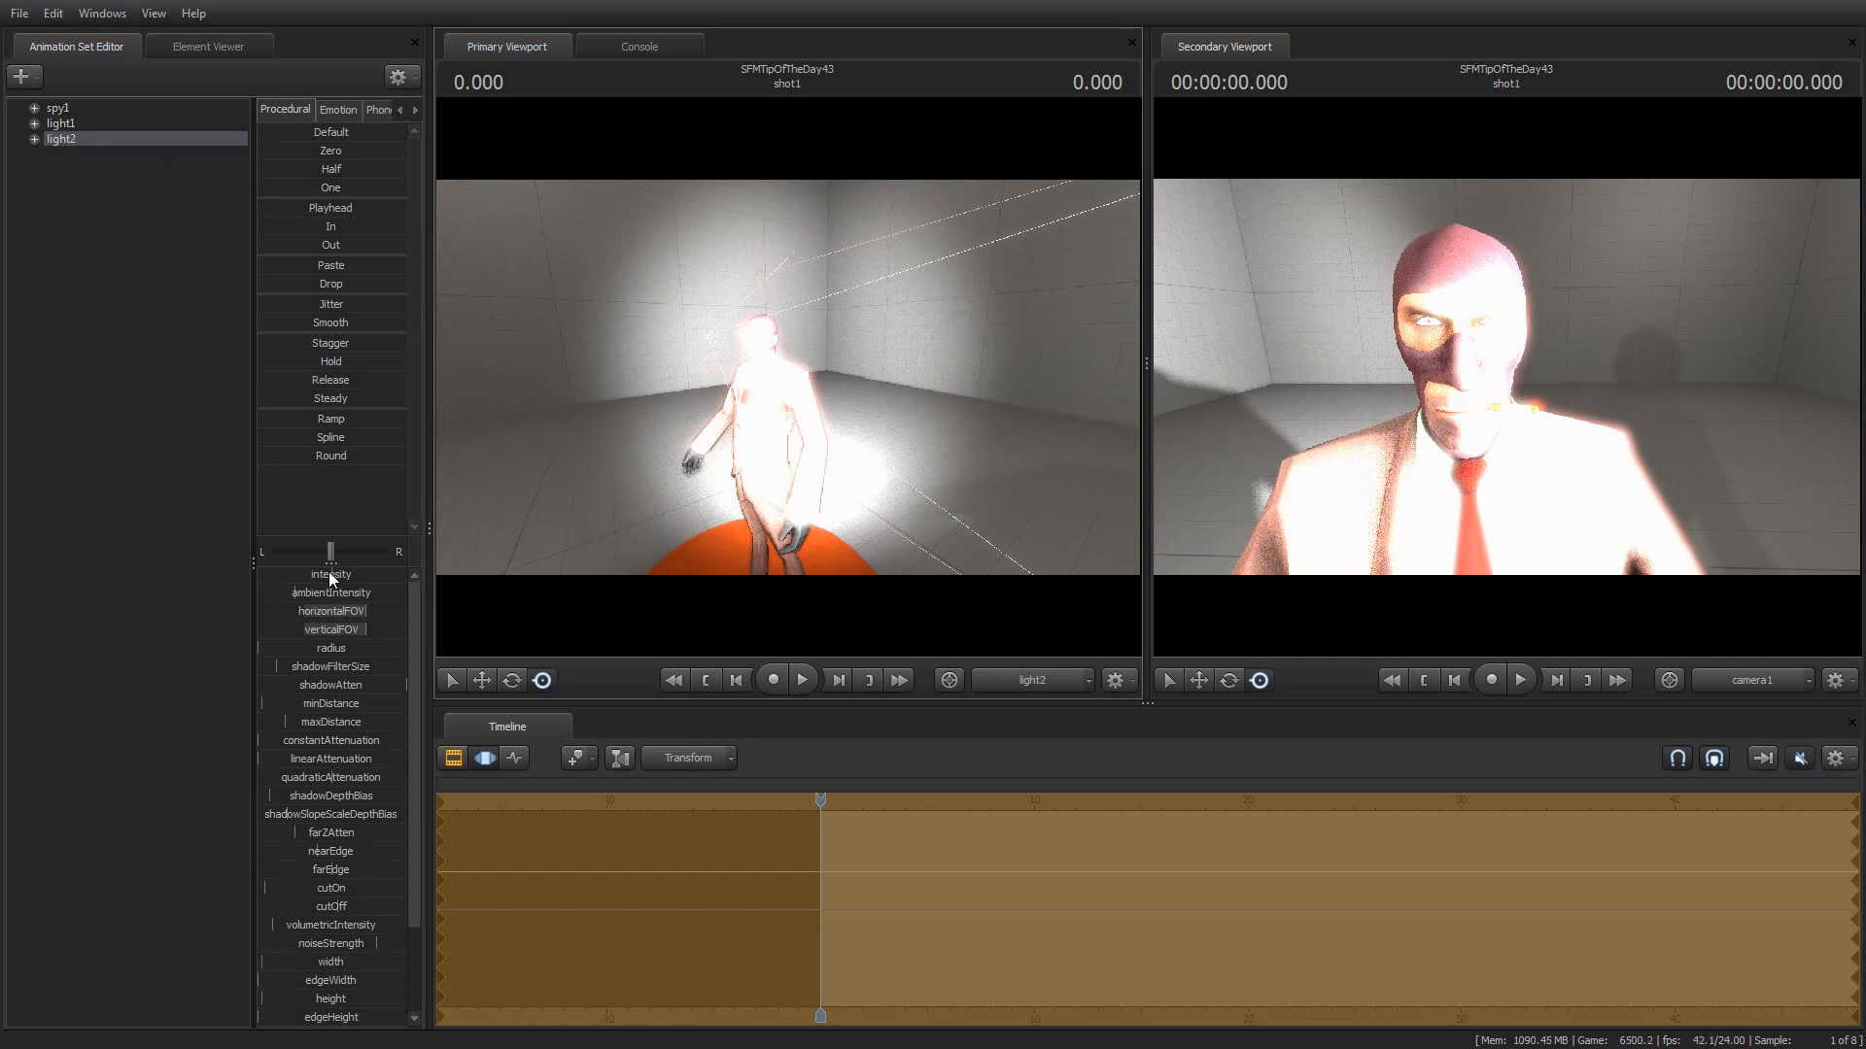
Lower light2's intensity and raise its horizontalFOV and verticalFOV to the maximum
{"action": "left_click_drag", "start_coordinate": [329, 573], "coordinate": [407, 630]}
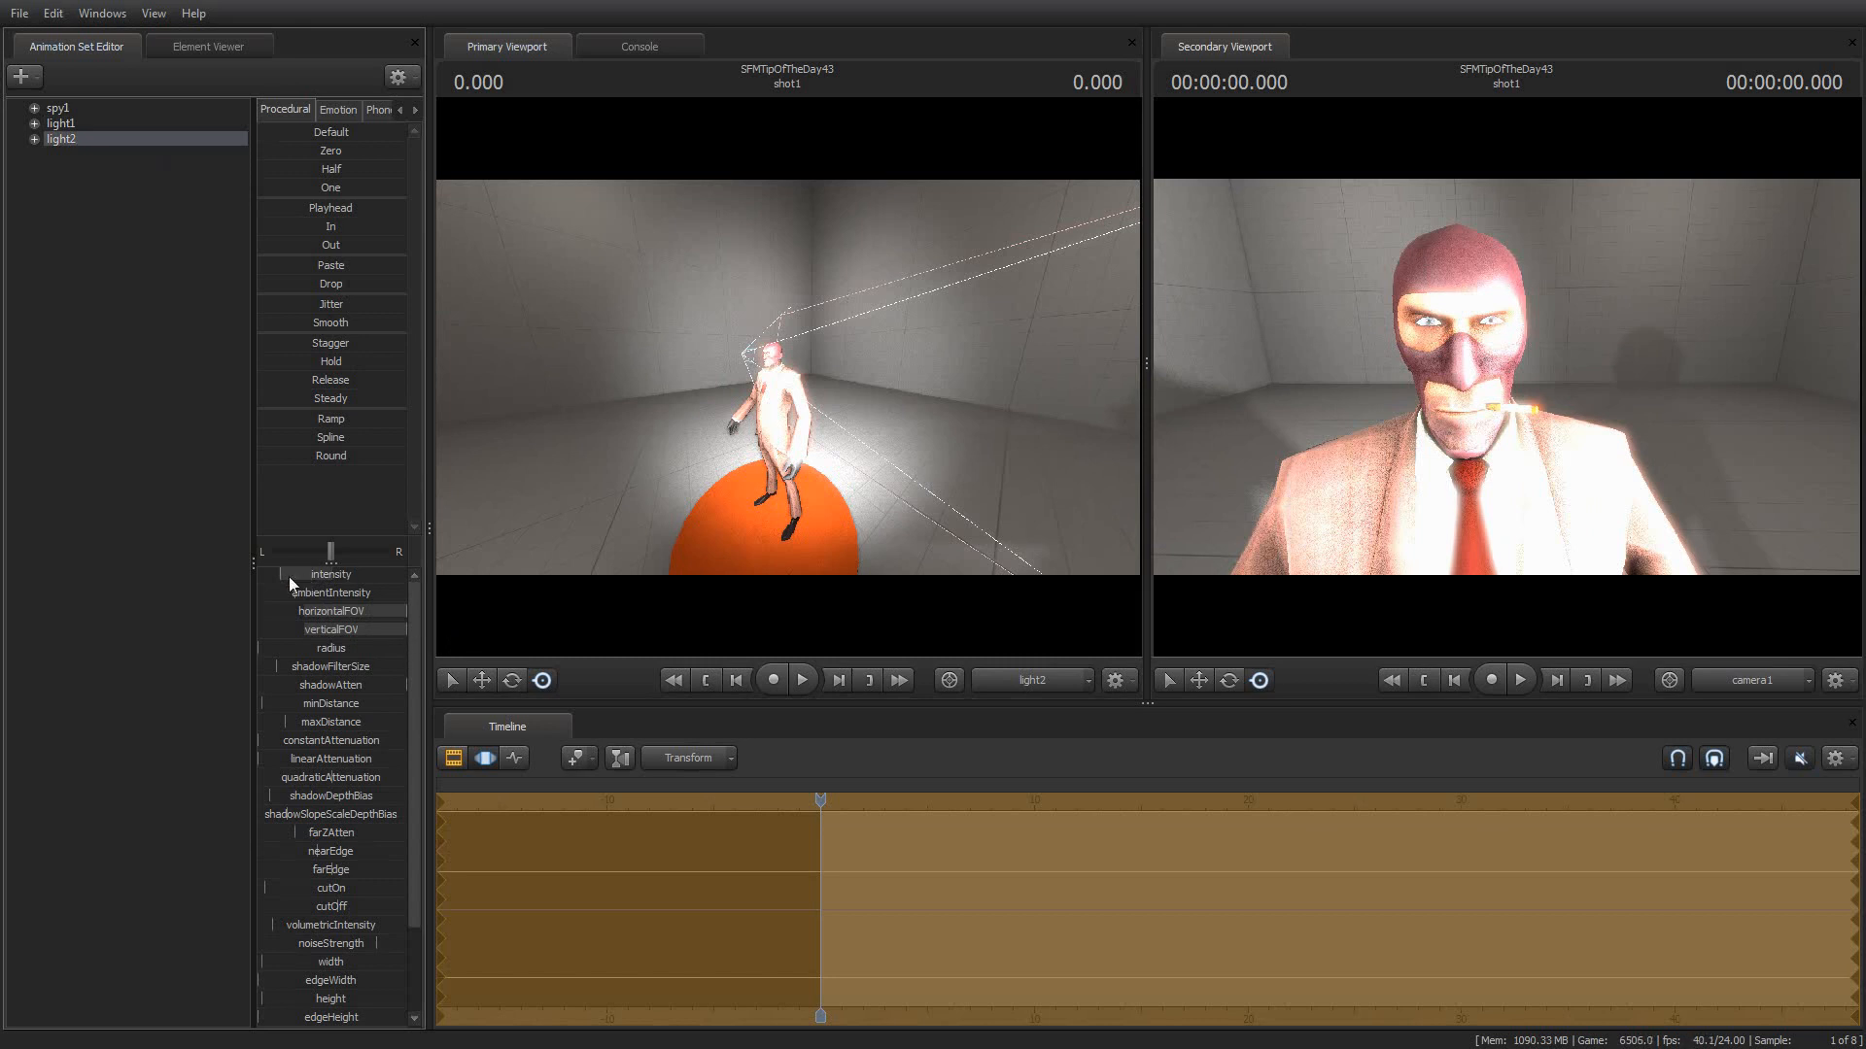
{"action": "left_click_drag", "start_coordinate": [284, 574], "coordinate": [260, 574]}
Tint light2 reddish by lowering color_green and color_blue to about half and color_red slightly
{"action": "scroll", "coordinate": [414, 871], "scroll_direction": "down", "scroll_amount": 2}
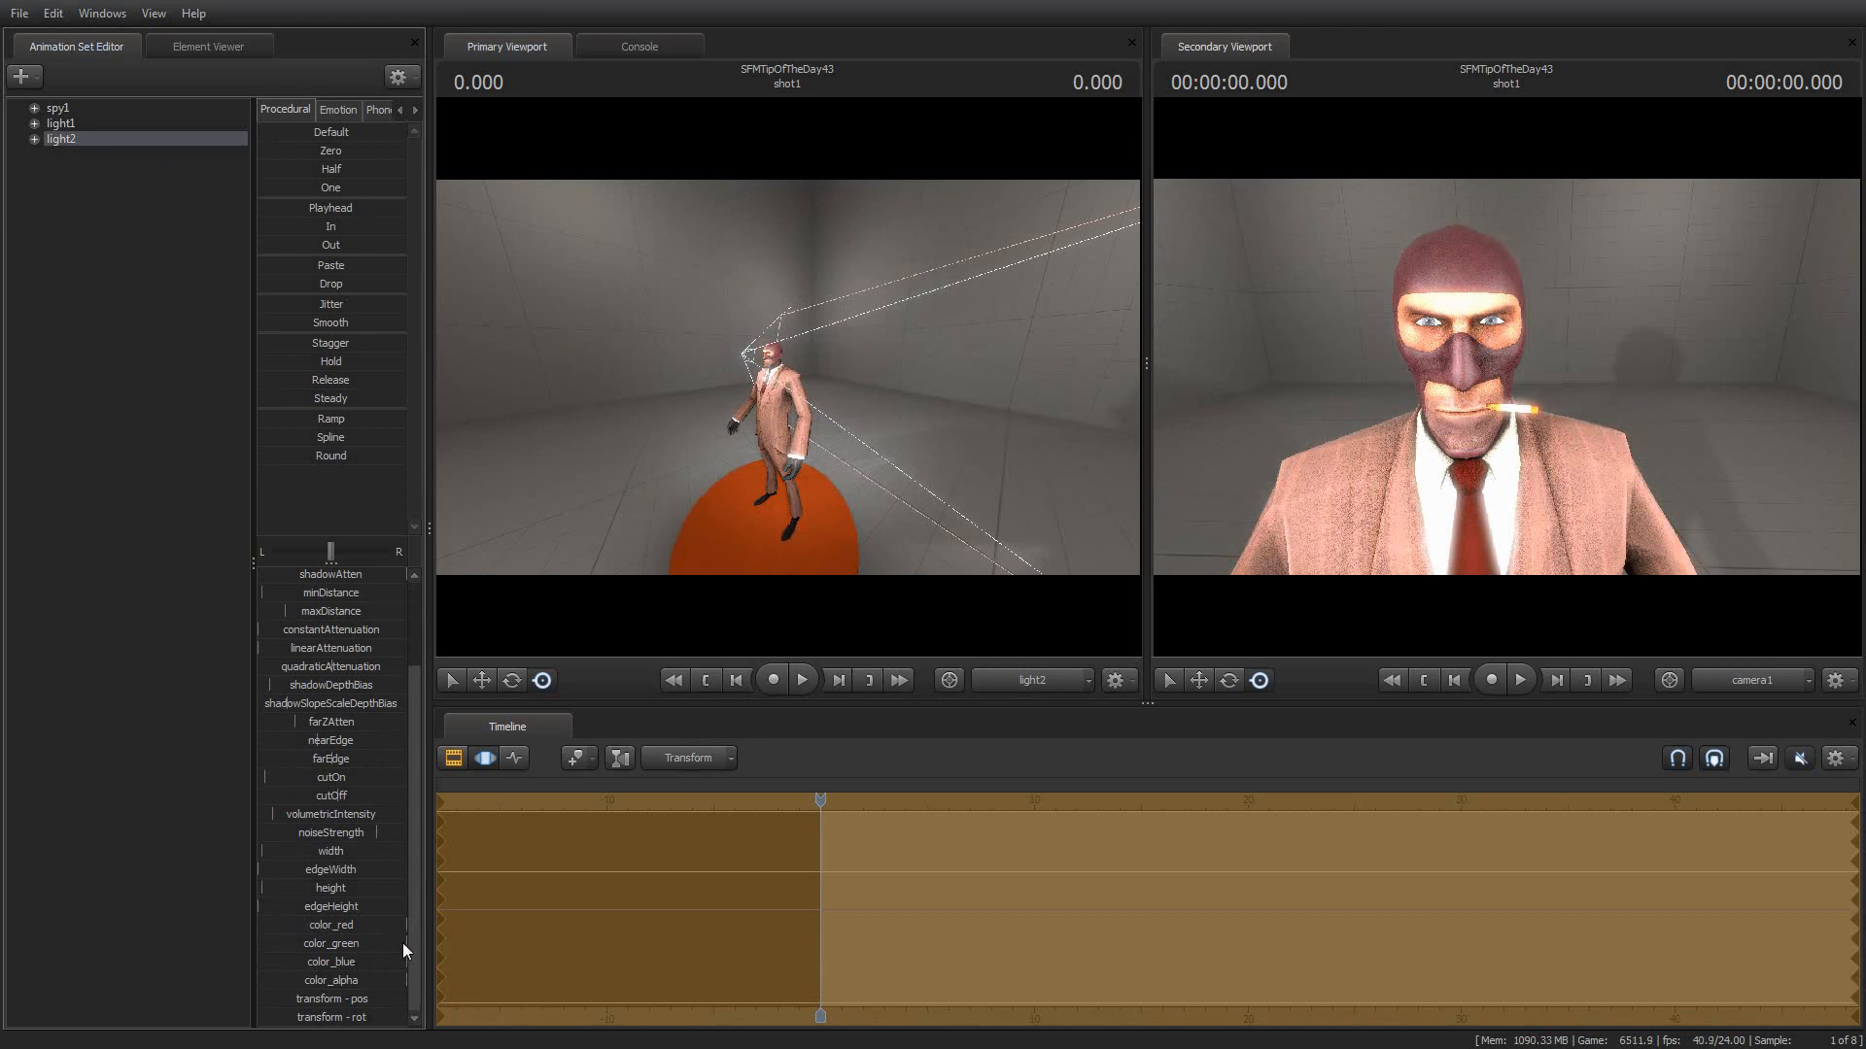
{"action": "mouse_move", "coordinate": [402, 942]}
{"action": "left_mouse_down"}
{"action": "mouse_move", "coordinate": [315, 943]}
{"action": "mouse_move", "coordinate": [318, 962]}
{"action": "left_mouse_up"}
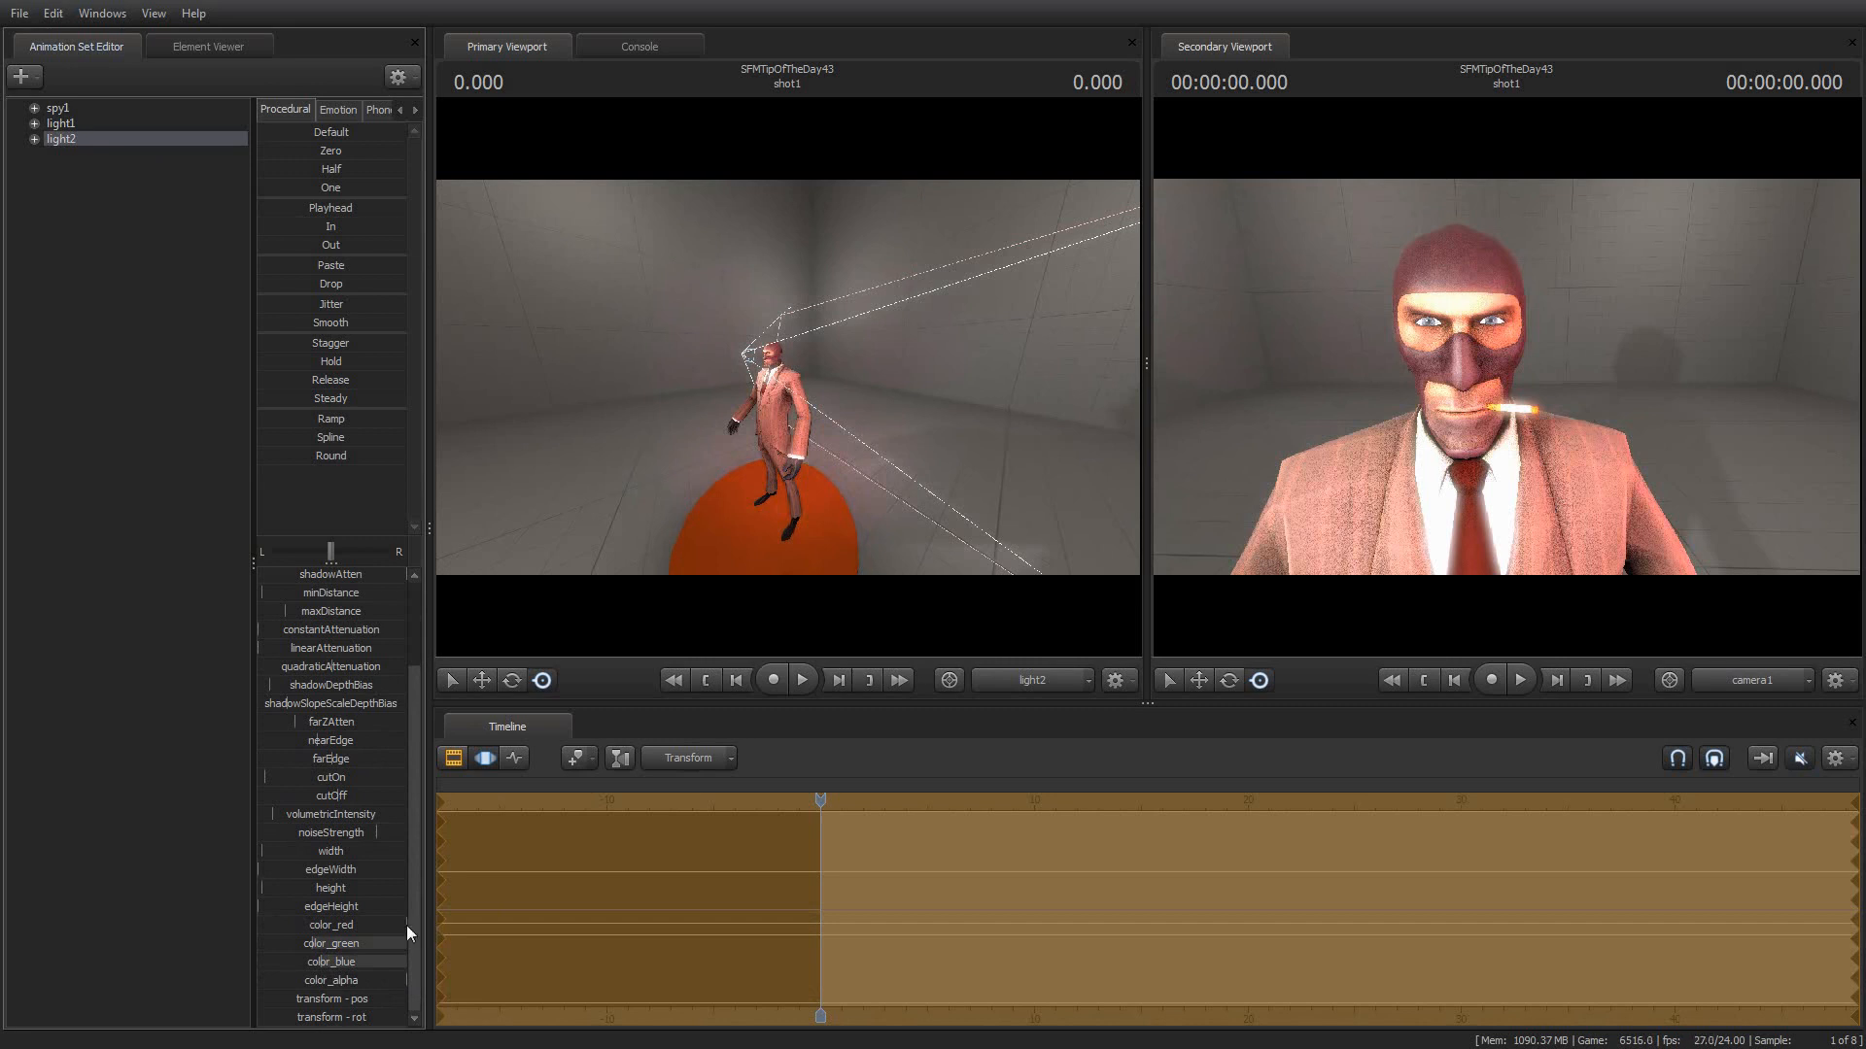
{"action": "left_click_drag", "start_coordinate": [406, 925], "coordinate": [377, 925]}
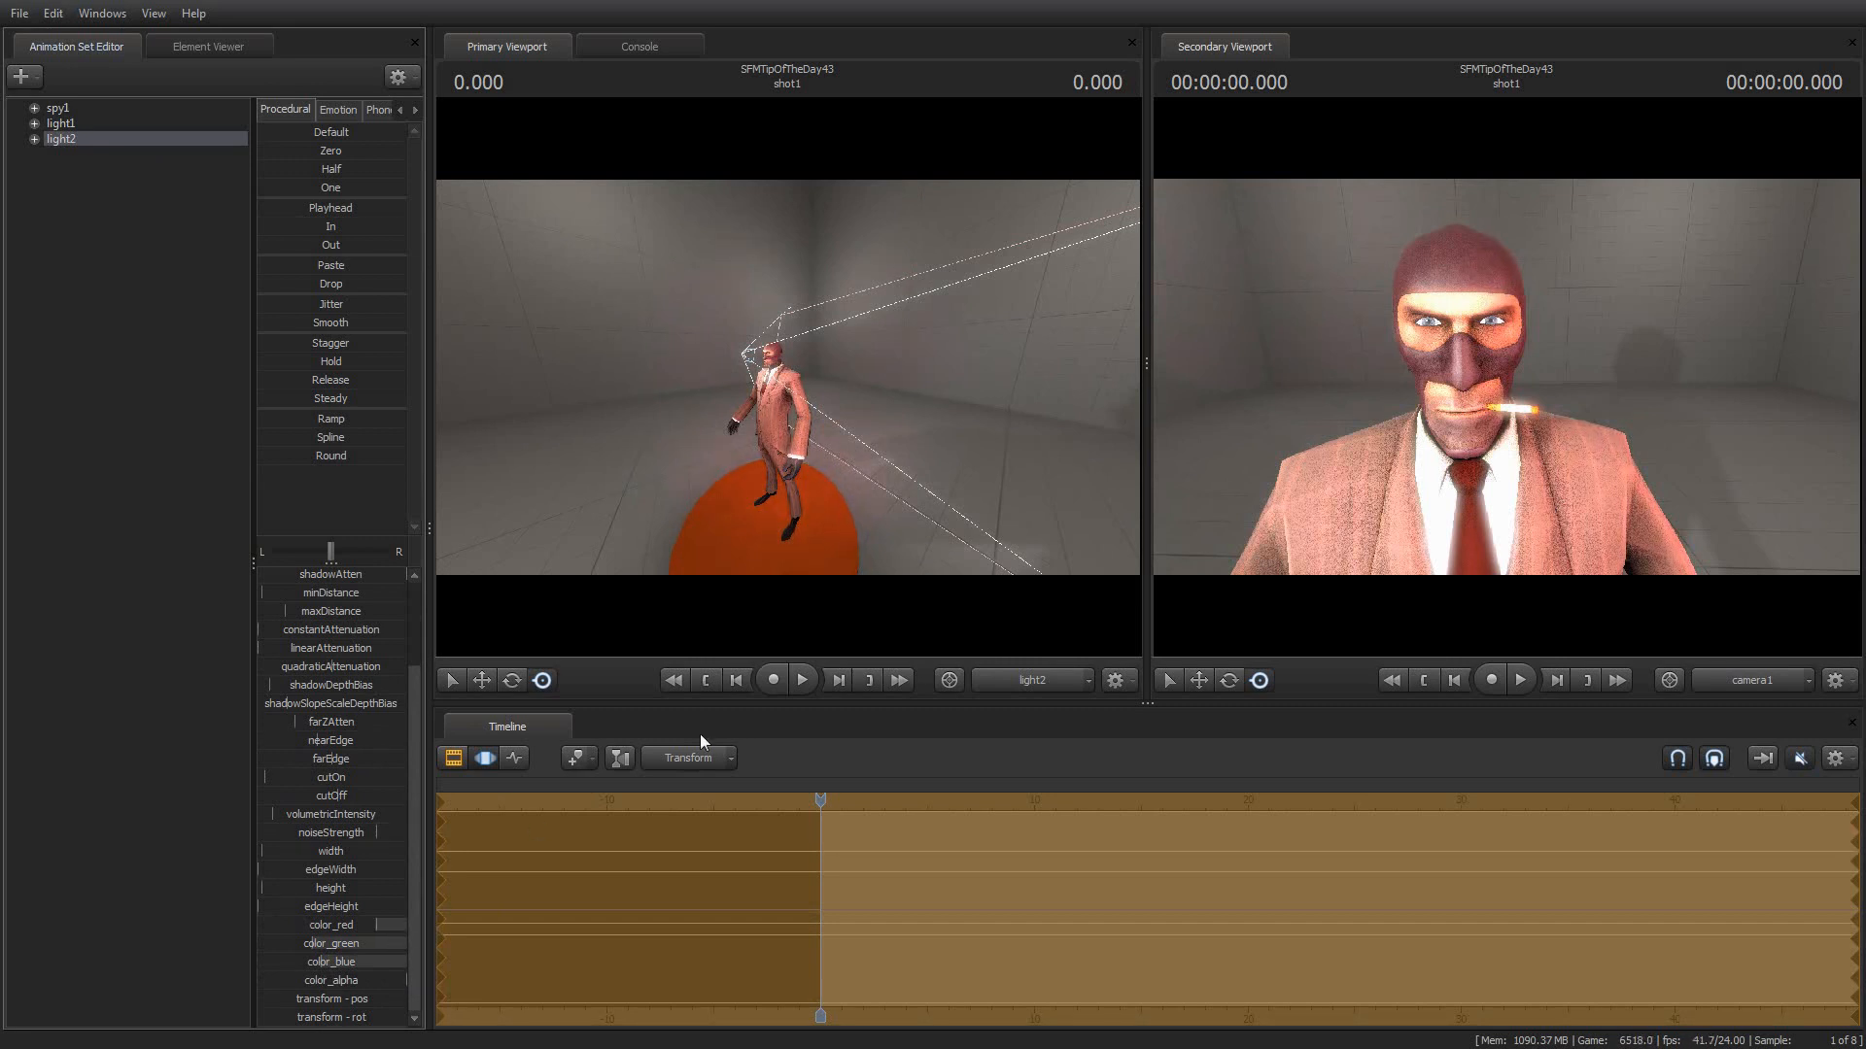
{"action": "left_click", "coordinate": [496, 760]}
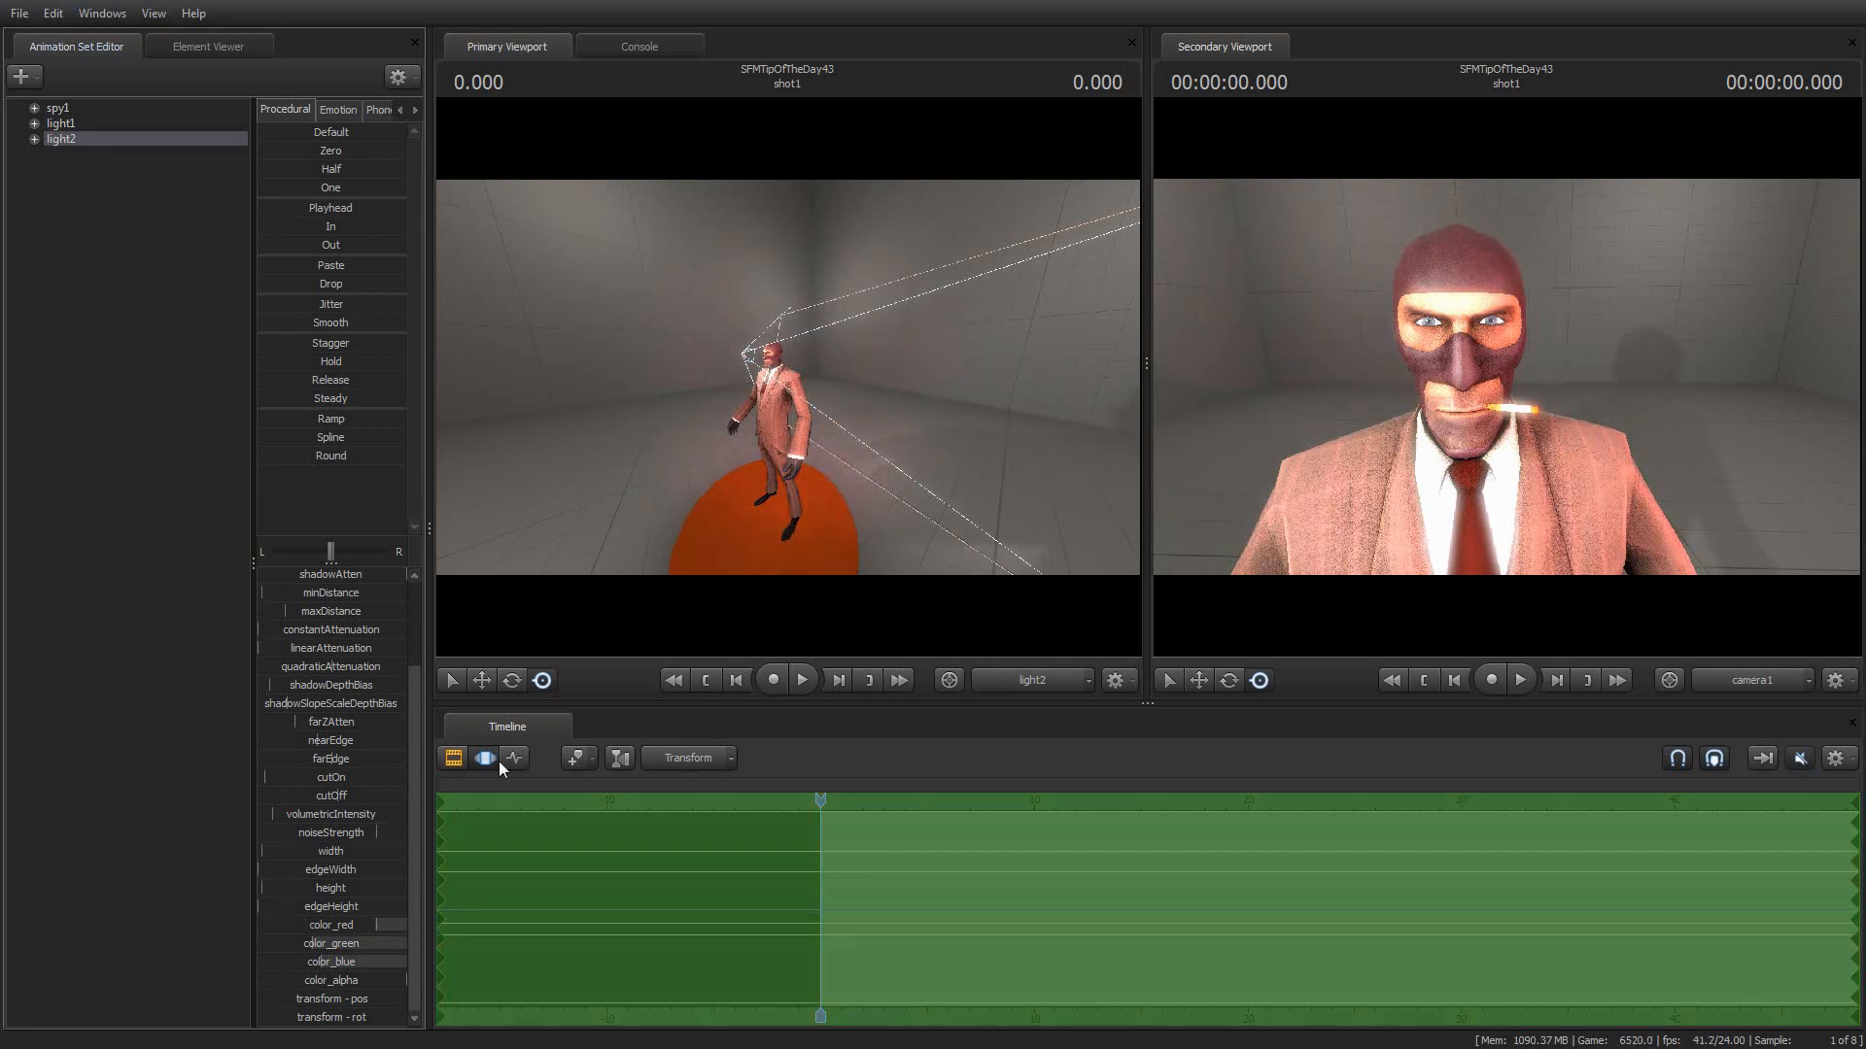
Switch the timeline to the Clip Editor and the primary viewport to the Work Camera
{"action": "left_click", "coordinate": [463, 760]}
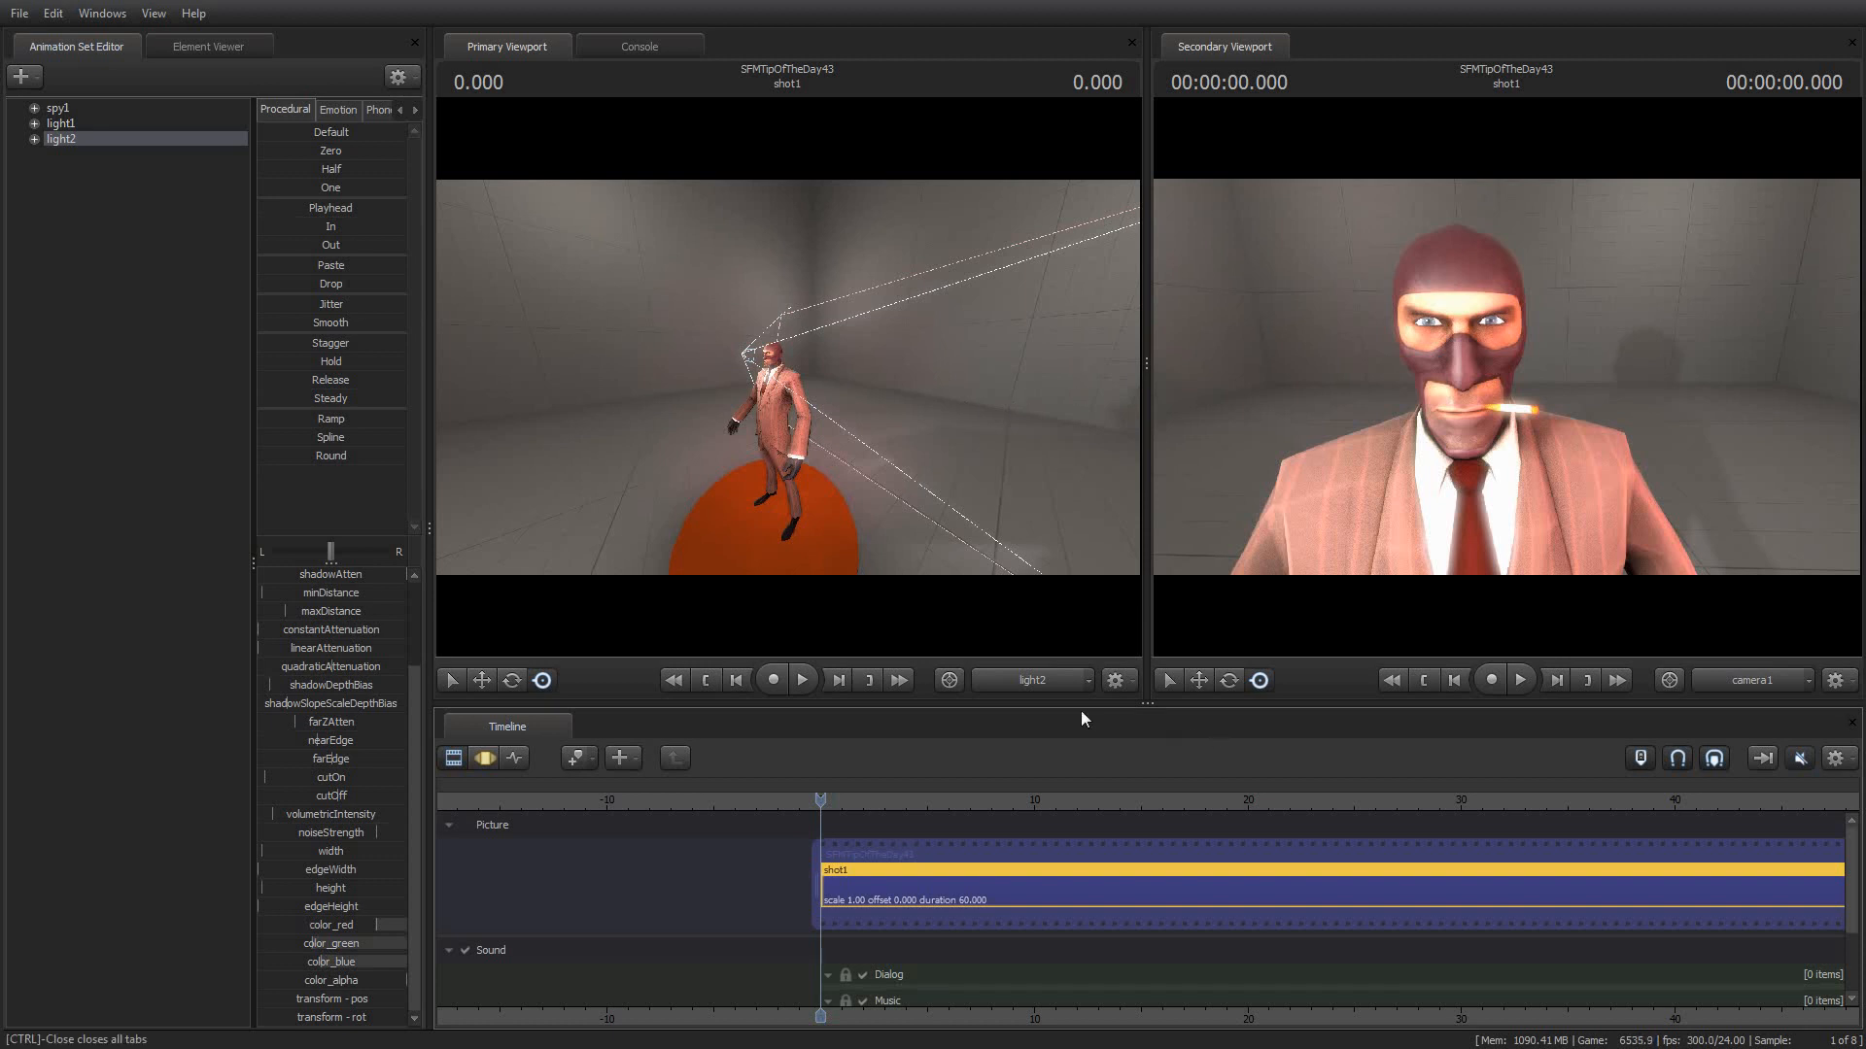
{"action": "left_click", "coordinate": [1087, 681]}
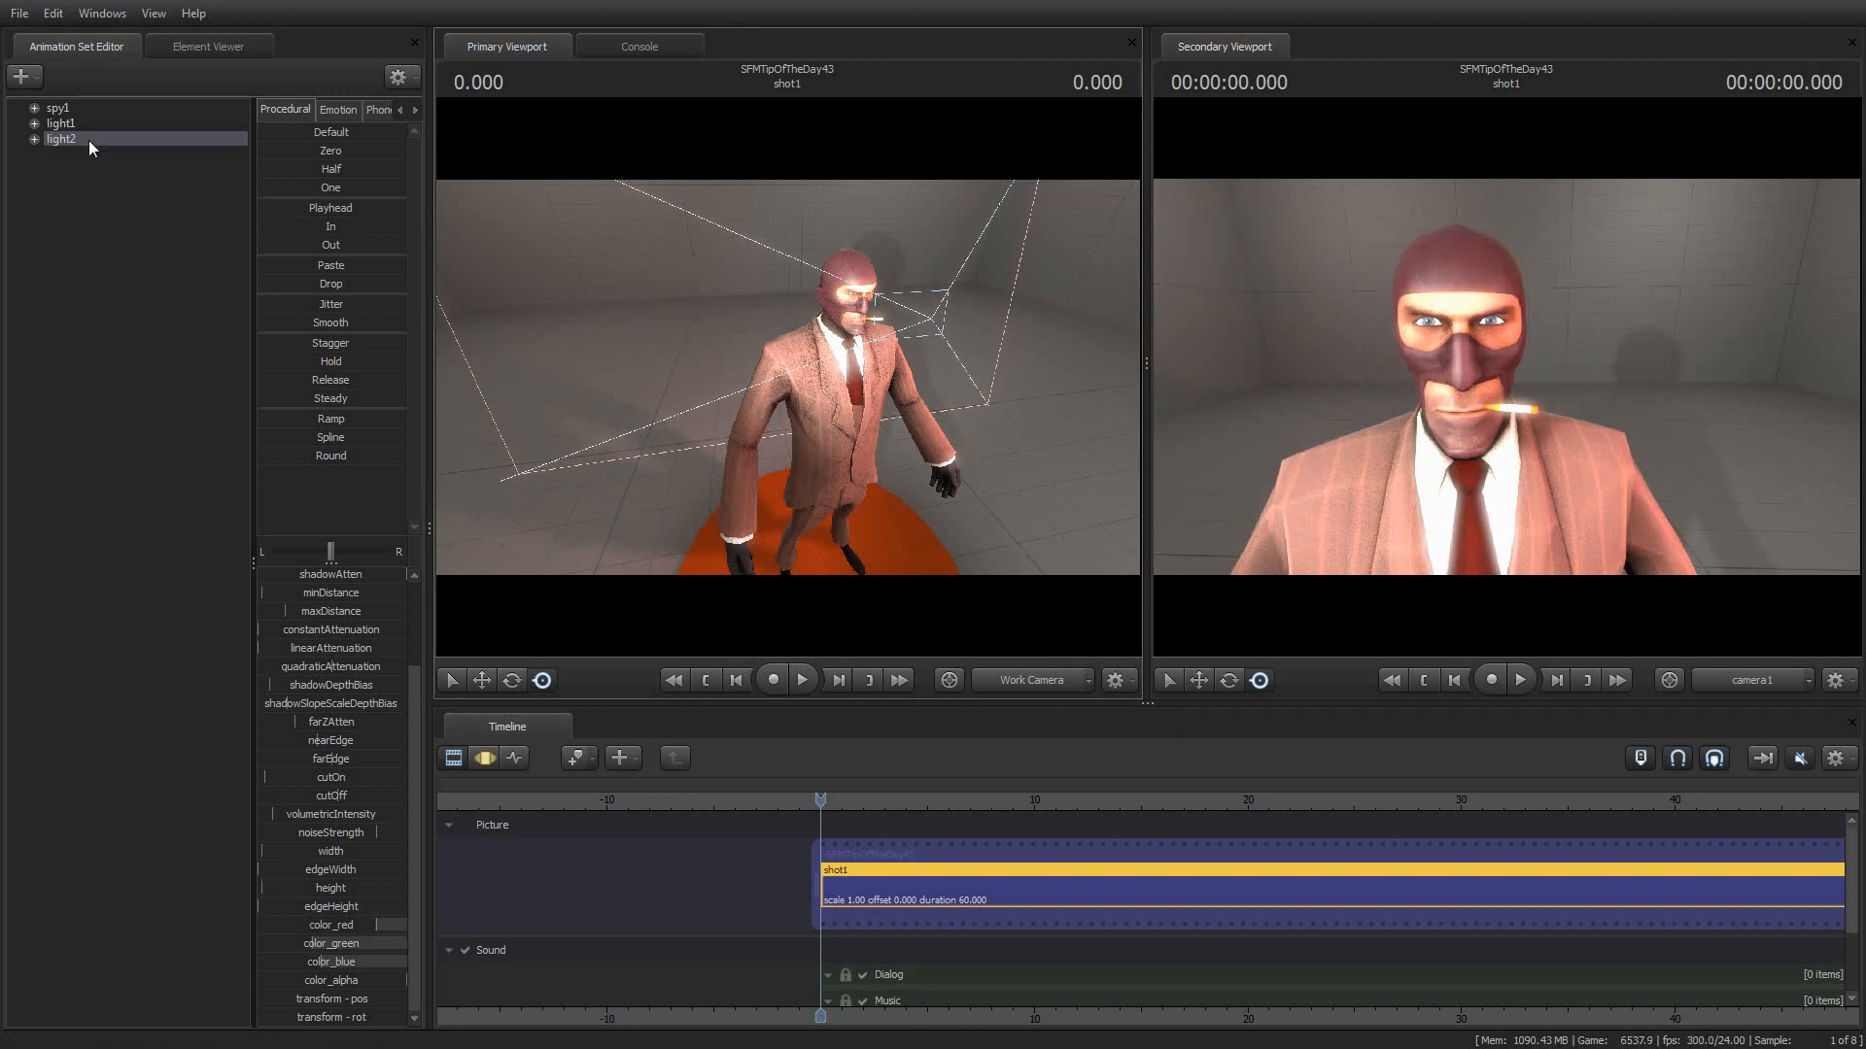
Look through light2 in the primary viewport and fly it closer to the spy in the Motion Editor
{"action": "left_click_drag", "start_coordinate": [89, 142], "coordinate": [716, 351]}
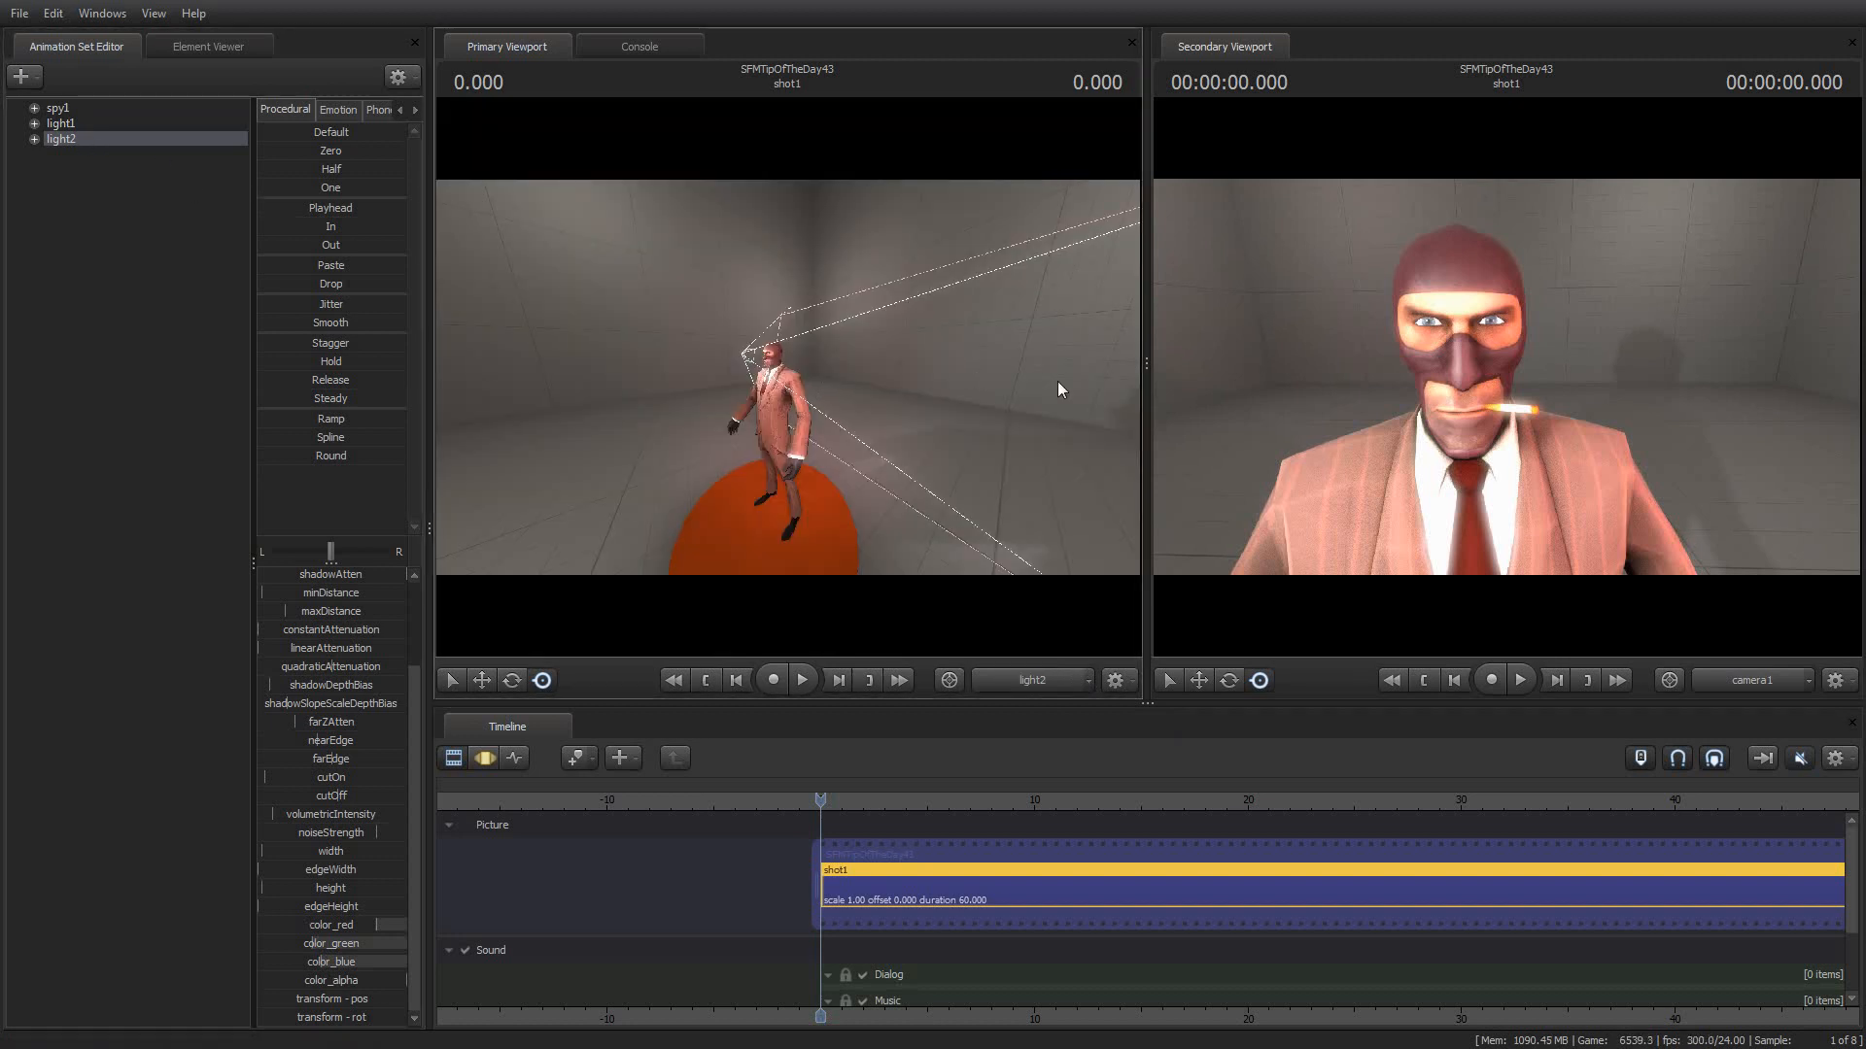
{"action": "left_click", "coordinate": [984, 552]}
{"action": "left_click", "coordinate": [484, 759]}
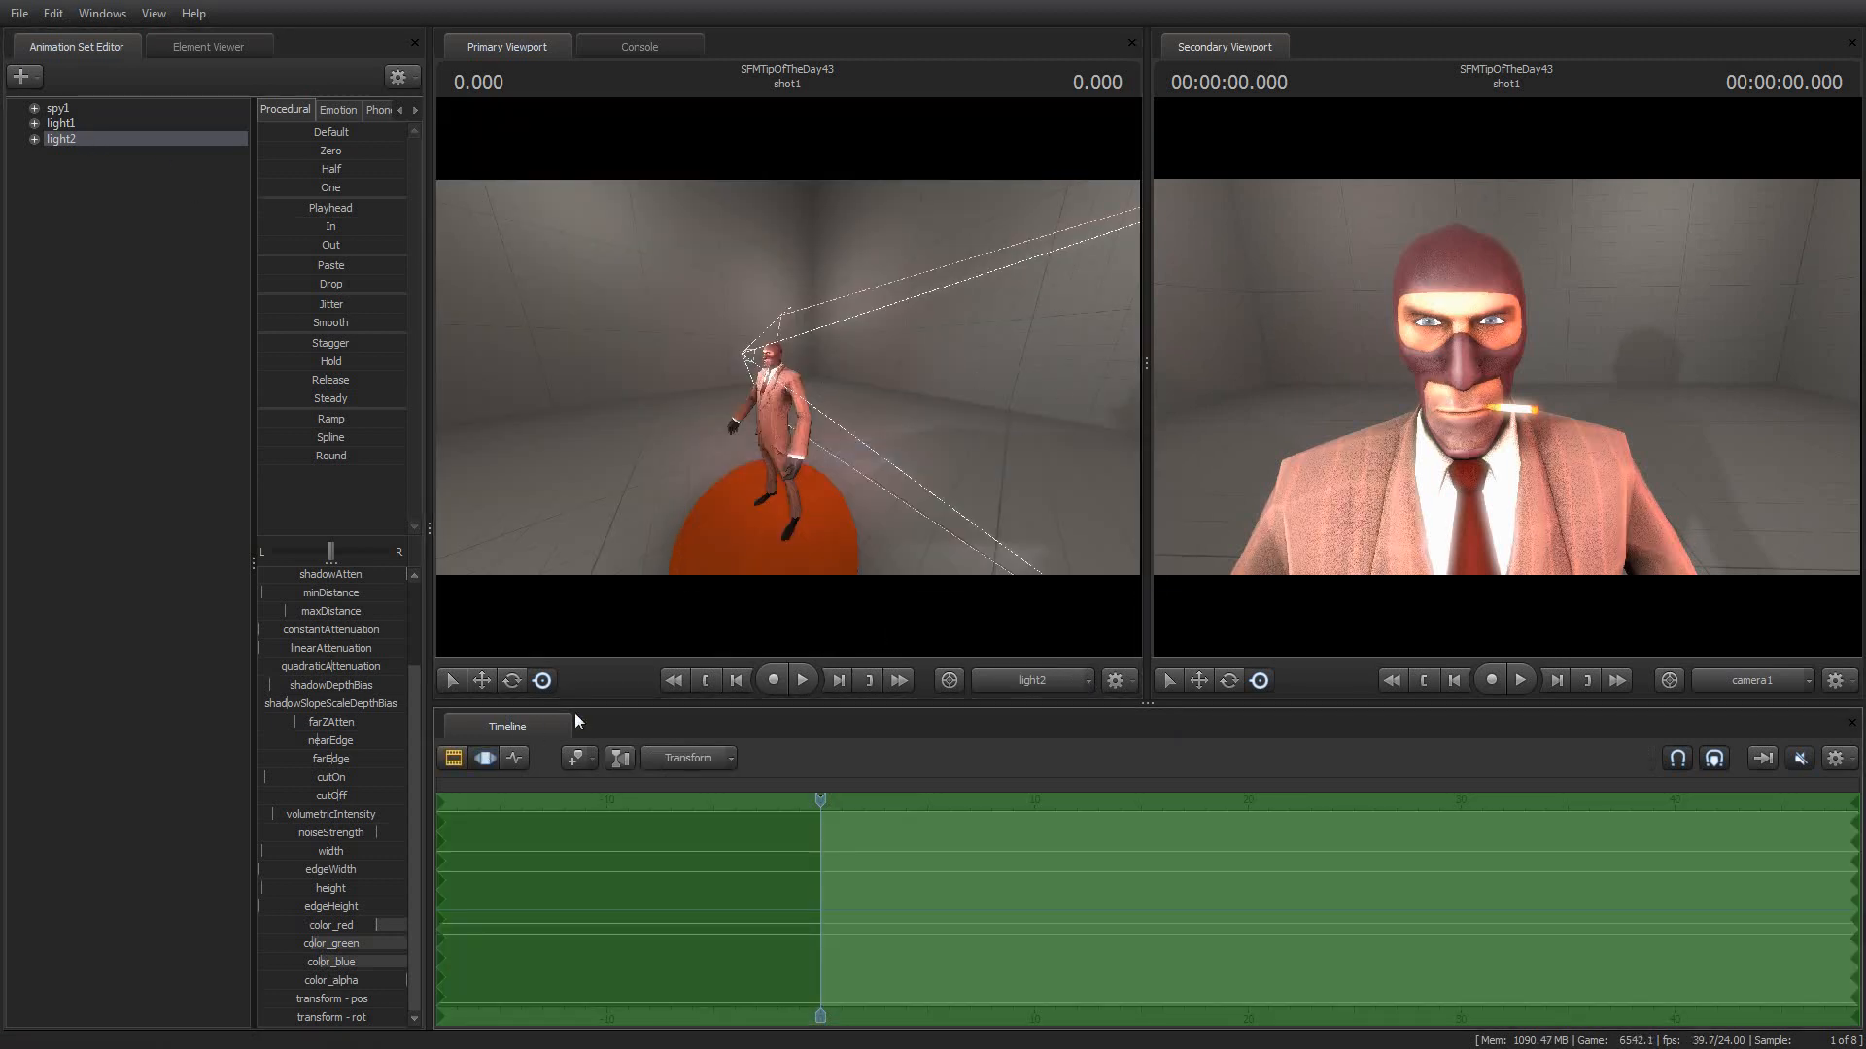
{"action": "mouse_move", "coordinate": [729, 367]}
{"action": "left_mouse_down"}
{"action": "mouse_move", "coordinate": [880, 369]}
{"action": "mouse_move", "coordinate": [772, 369]}
{"action": "mouse_move", "coordinate": [826, 369]}
{"action": "mouse_move", "coordinate": [807, 349]}
{"action": "mouse_move", "coordinate": [811, 374]}
{"action": "mouse_move", "coordinate": [777, 369]}
{"action": "mouse_move", "coordinate": [816, 369]}
{"action": "mouse_move", "coordinate": [792, 354]}
{"action": "mouse_move", "coordinate": [801, 393]}
{"action": "mouse_move", "coordinate": [714, 371]}
{"action": "mouse_move", "coordinate": [768, 374]}
{"action": "mouse_move", "coordinate": [746, 374]}
{"action": "left_mouse_up"}
{"action": "key", "text": "a"}
{"action": "key", "text": "a"}
{"action": "key", "text": "d"}
{"action": "key", "text": "a"}
{"action": "key", "text": "s"}
{"action": "key", "text": "w"}
{"action": "key", "text": "d"}
{"action": "key", "text": "a"}
{"action": "key", "text": "d"}
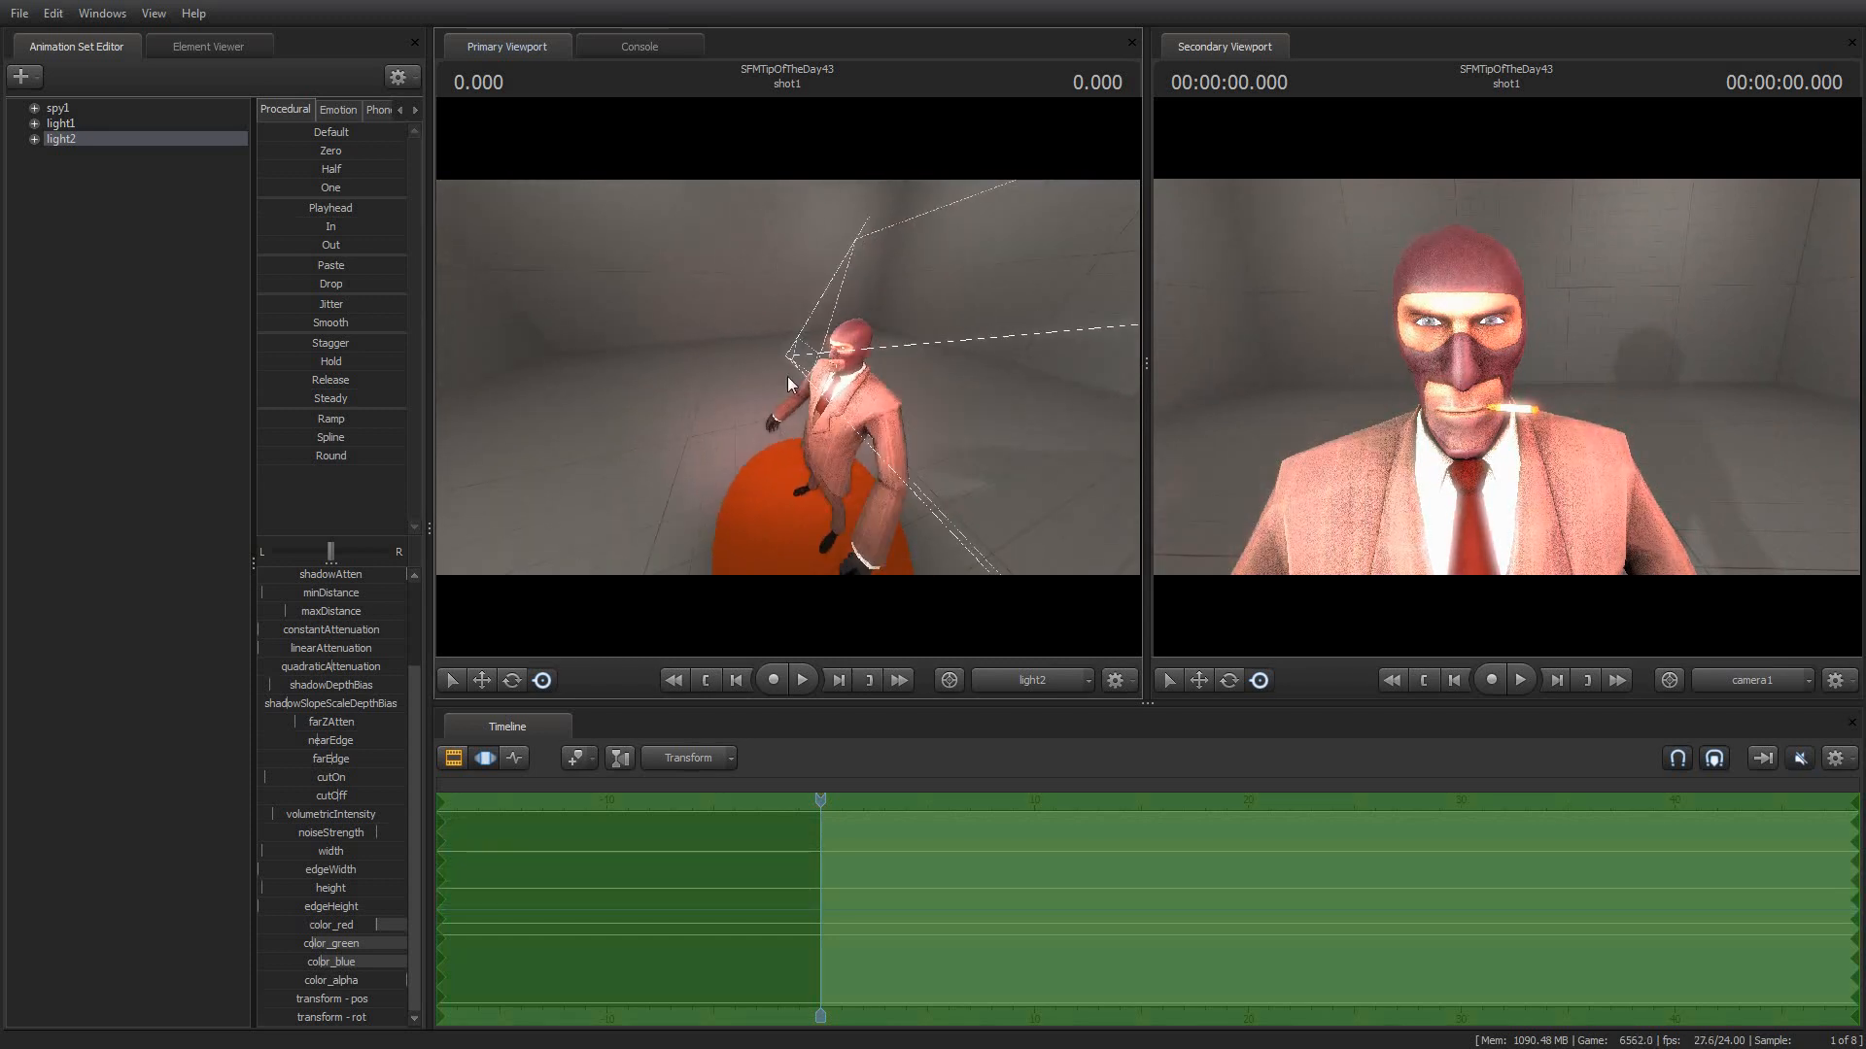